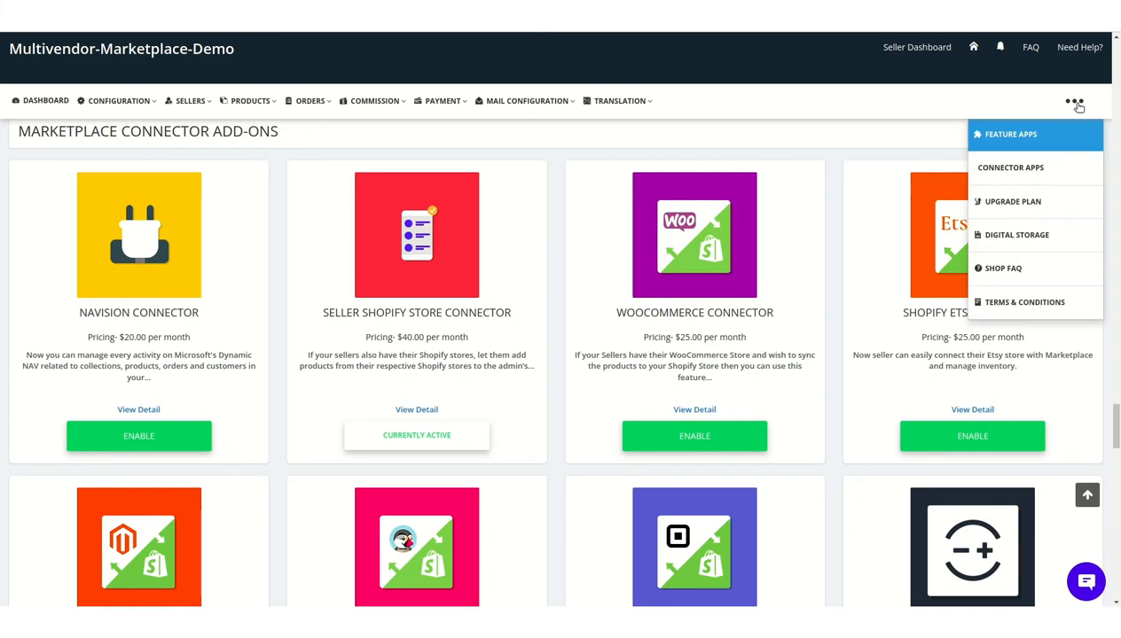
Step: Open the Feature Apps page and browse the add-ons through to the WooCommerce Connector among the marketplace connector add-ons
mouse_move(1074, 100)
click(1051, 135)
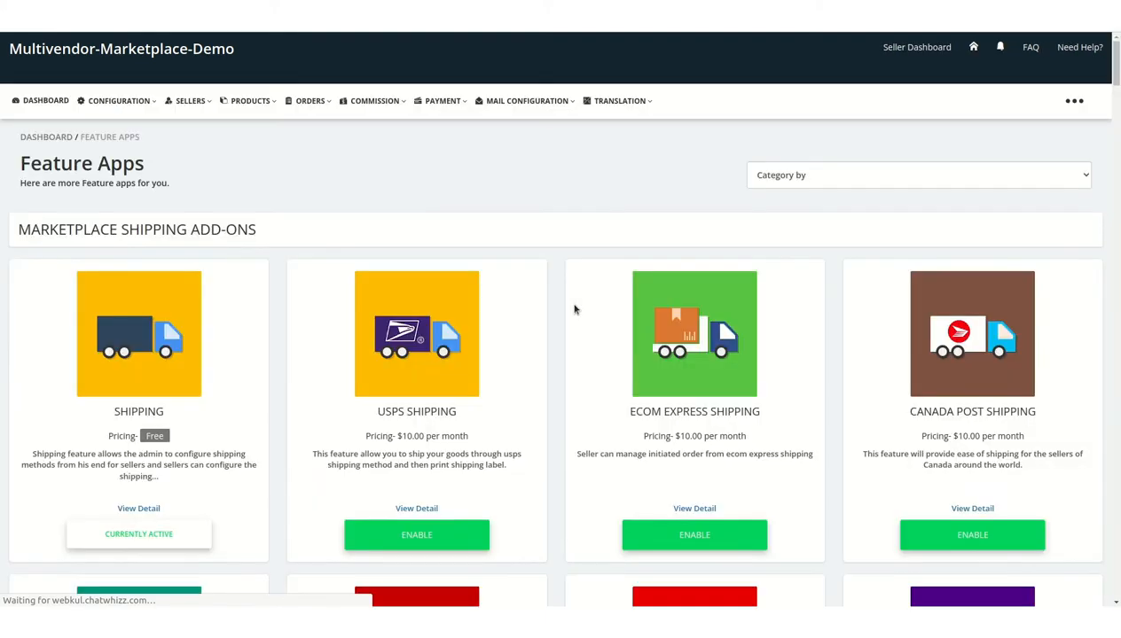
scroll(668, 418, down, 4)
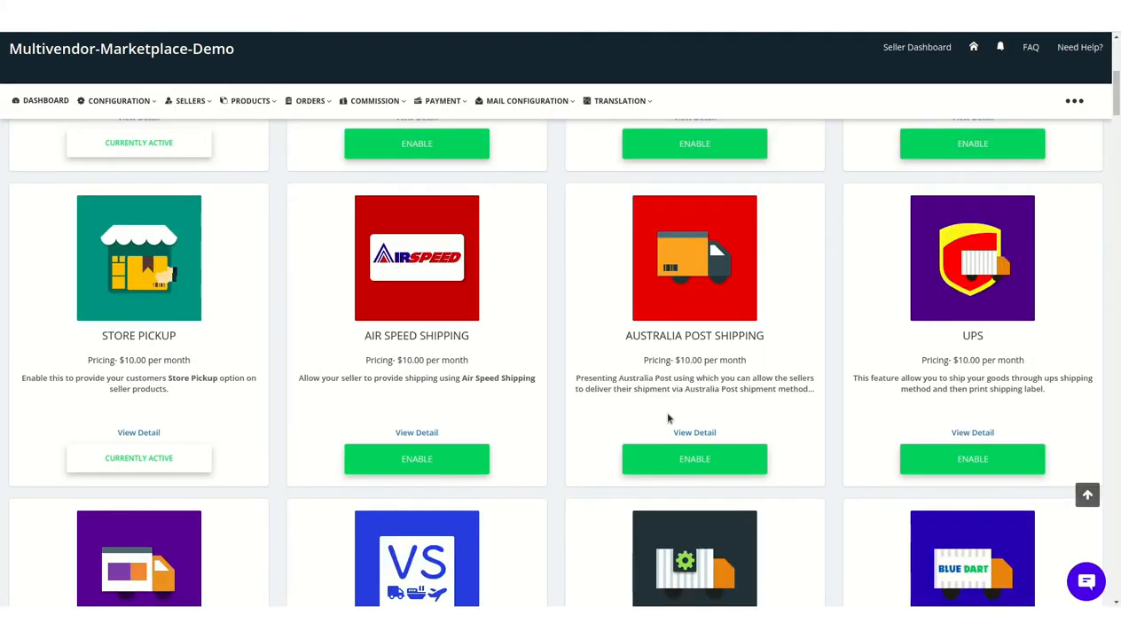
scroll(668, 419, down, 20)
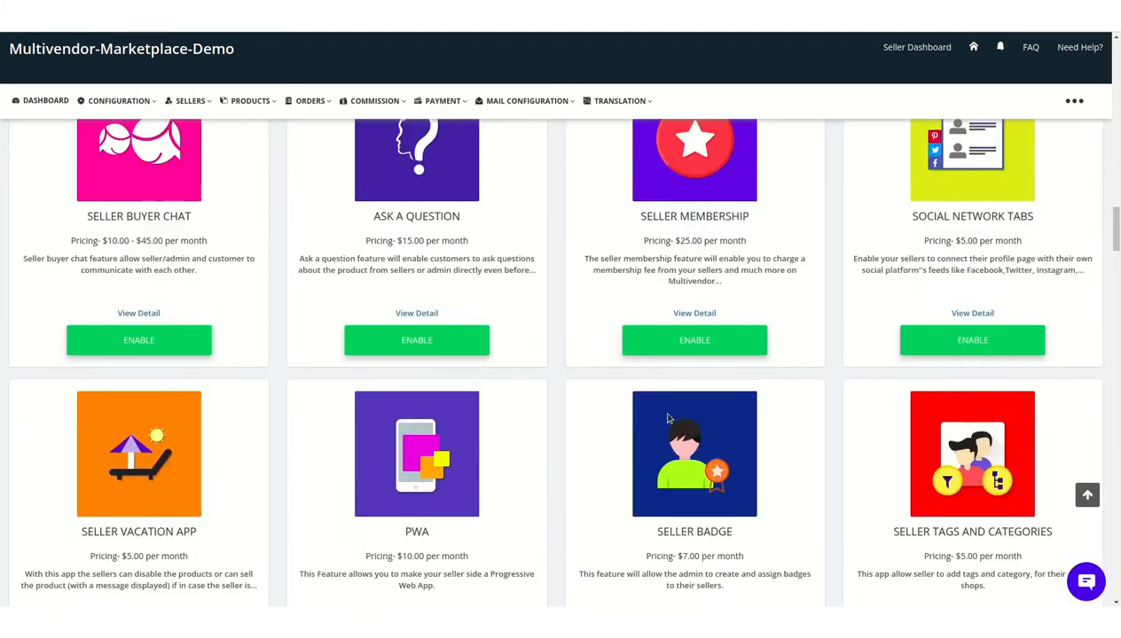
scroll(517, 545, down, 14)
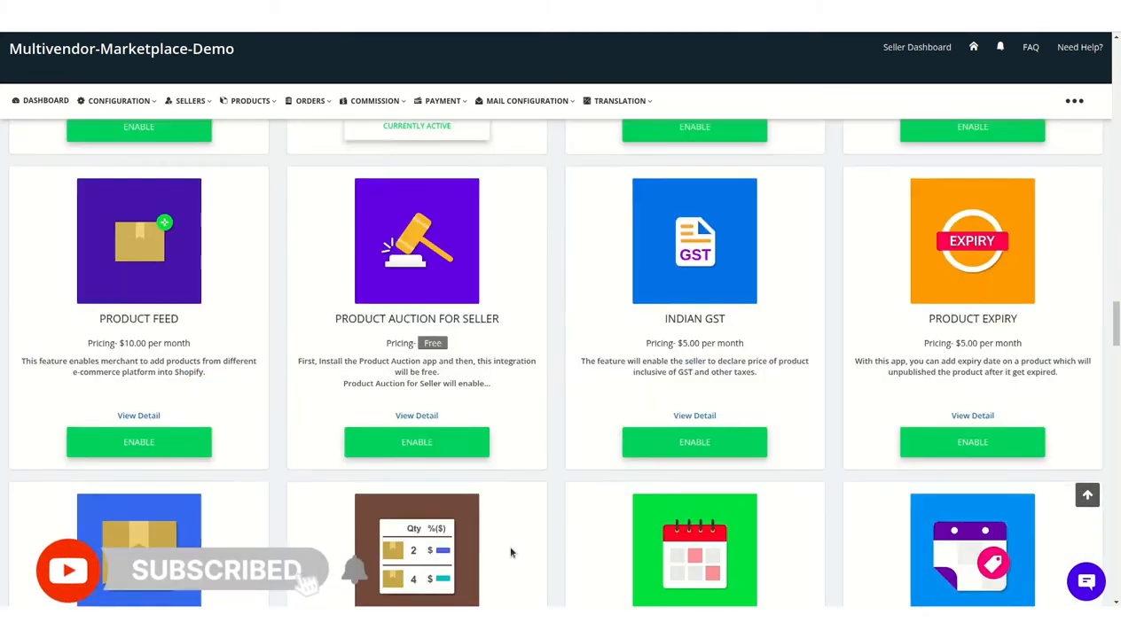
scroll(510, 553, down, 15)
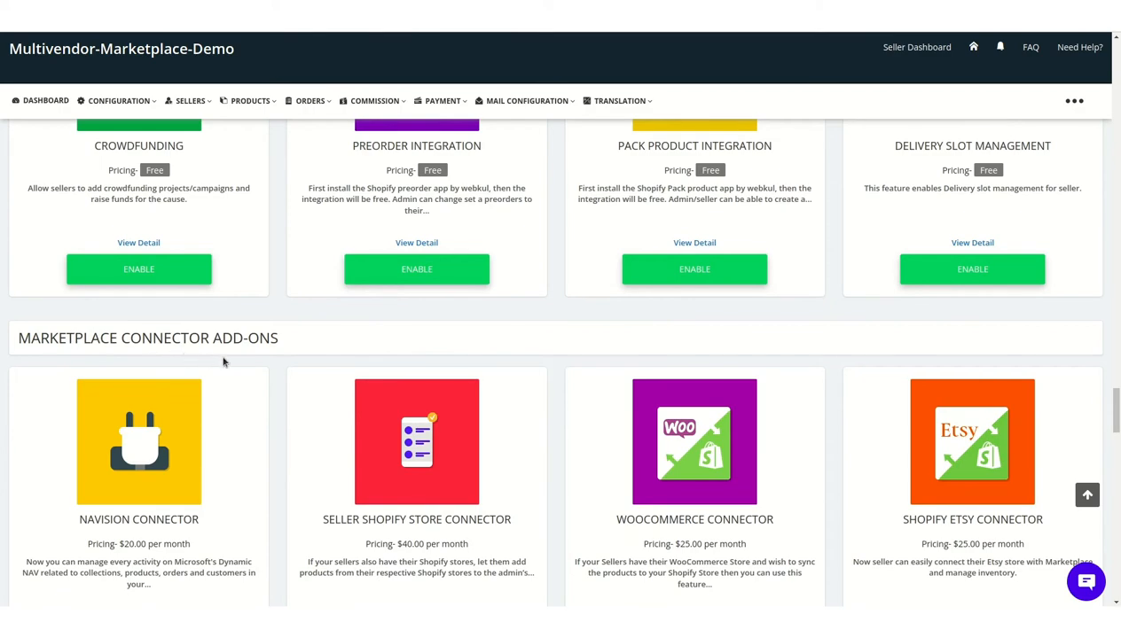
scroll(464, 451, down, 1)
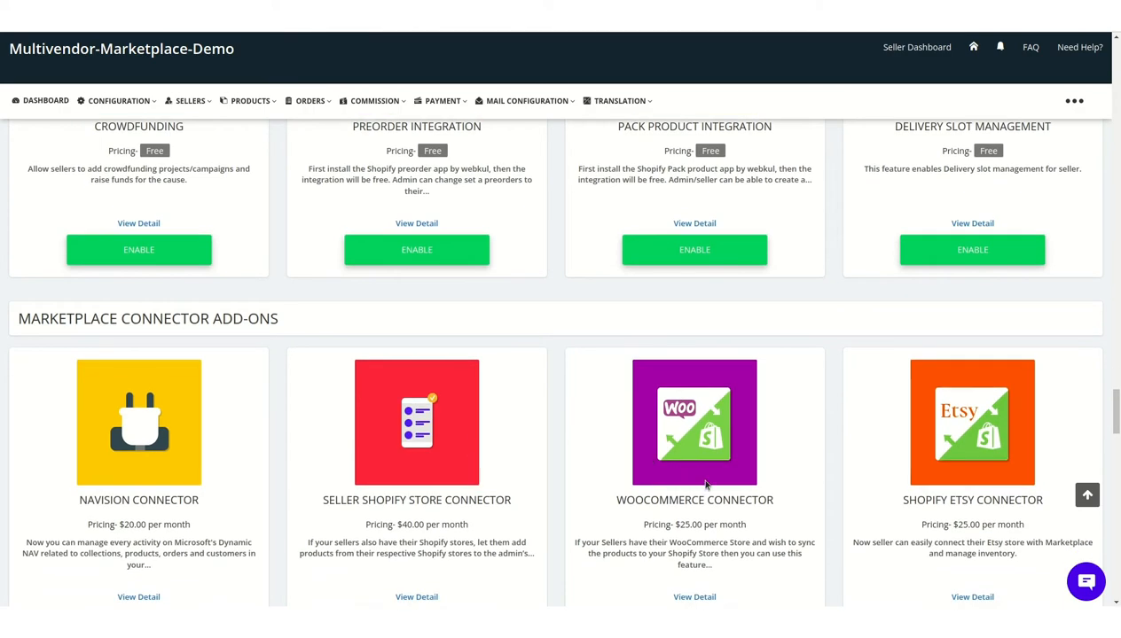
scroll(706, 485, down, 3)
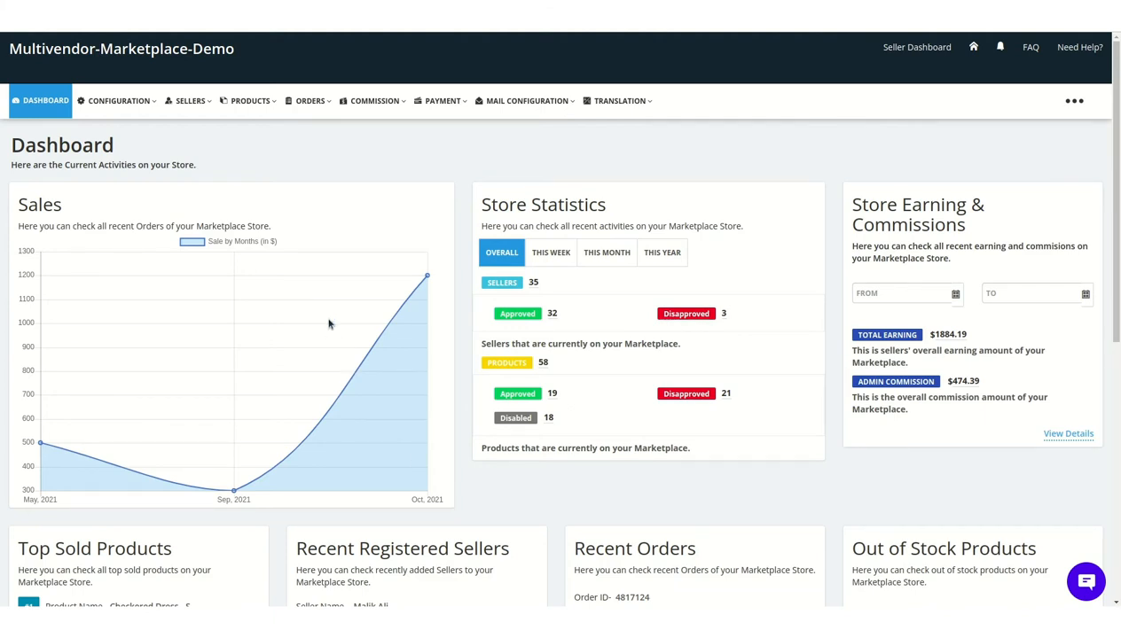
Step: Open the connector configuration and choose WooCommerce Connector as the connector feature app
click(98, 100)
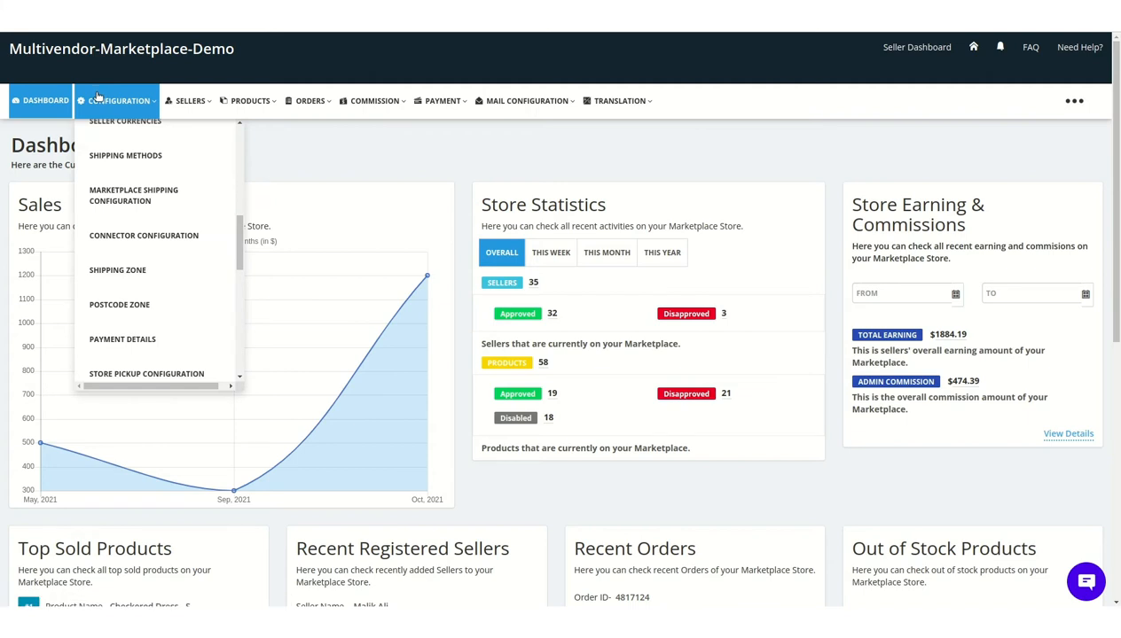
click(121, 235)
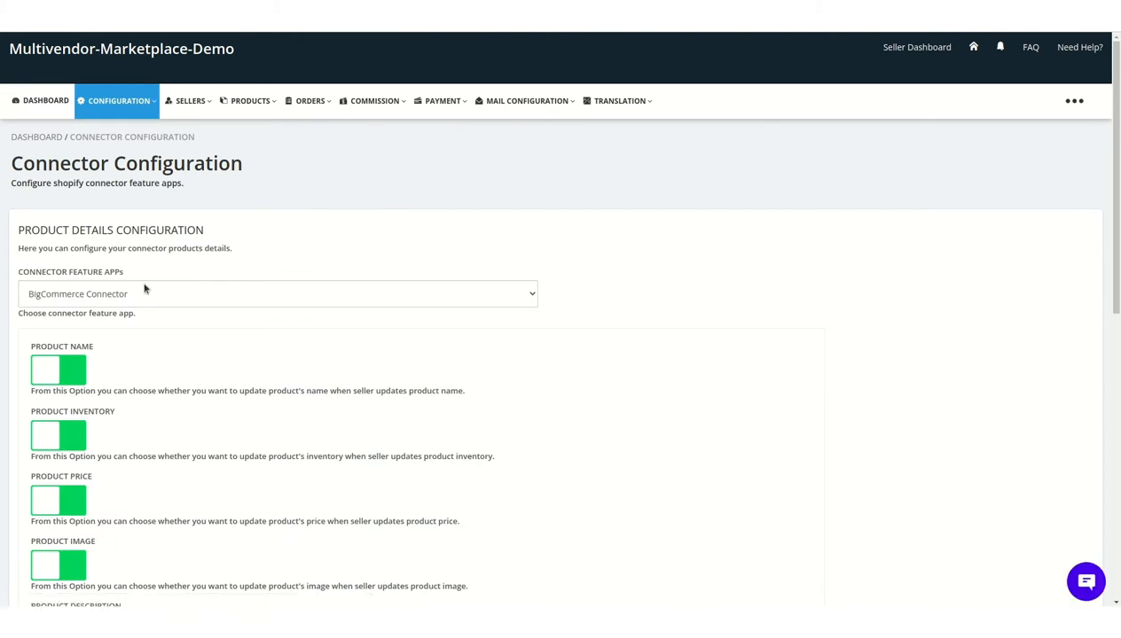
click(116, 329)
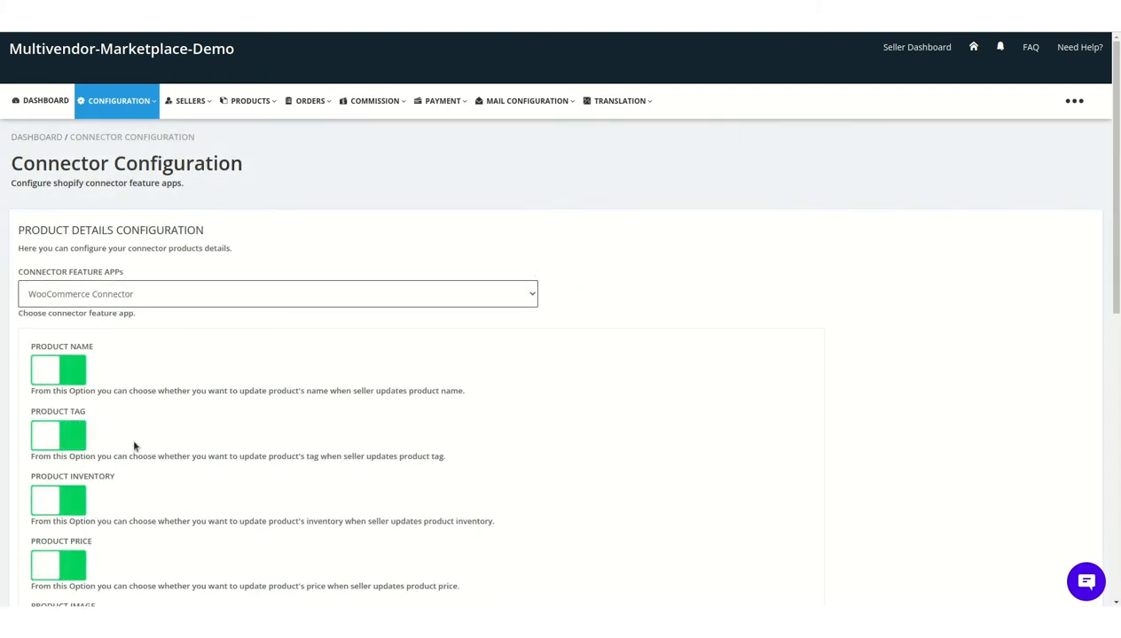
scroll(134, 446, down, 2)
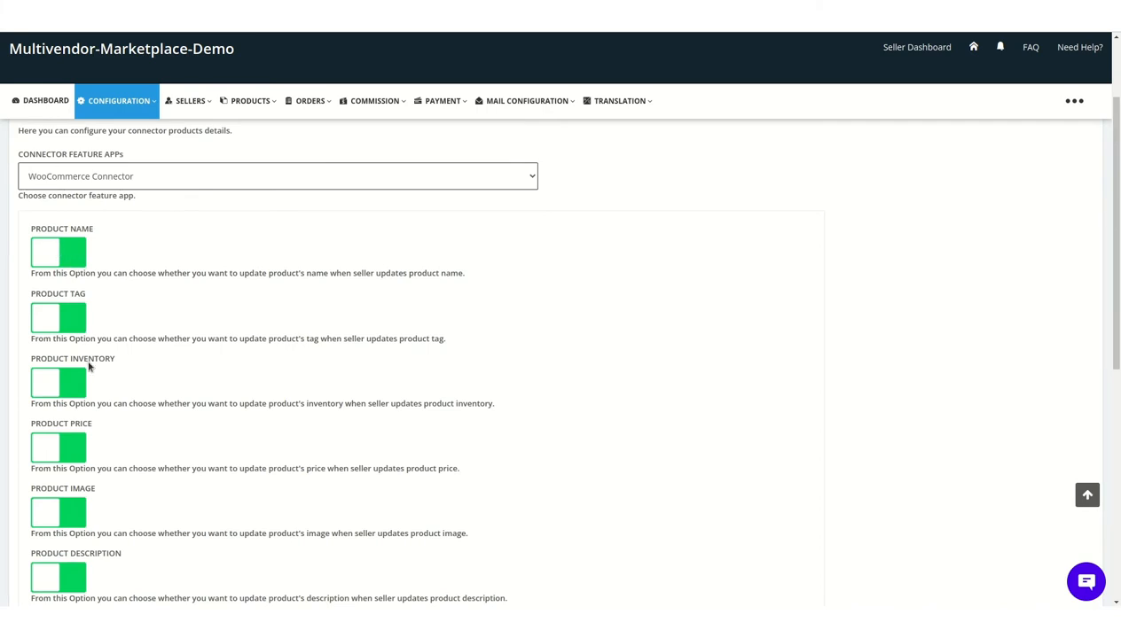
Step: Try switching the Product Tag and Sync Orders options off and back on for the WooCommerce Connector
click(66, 328)
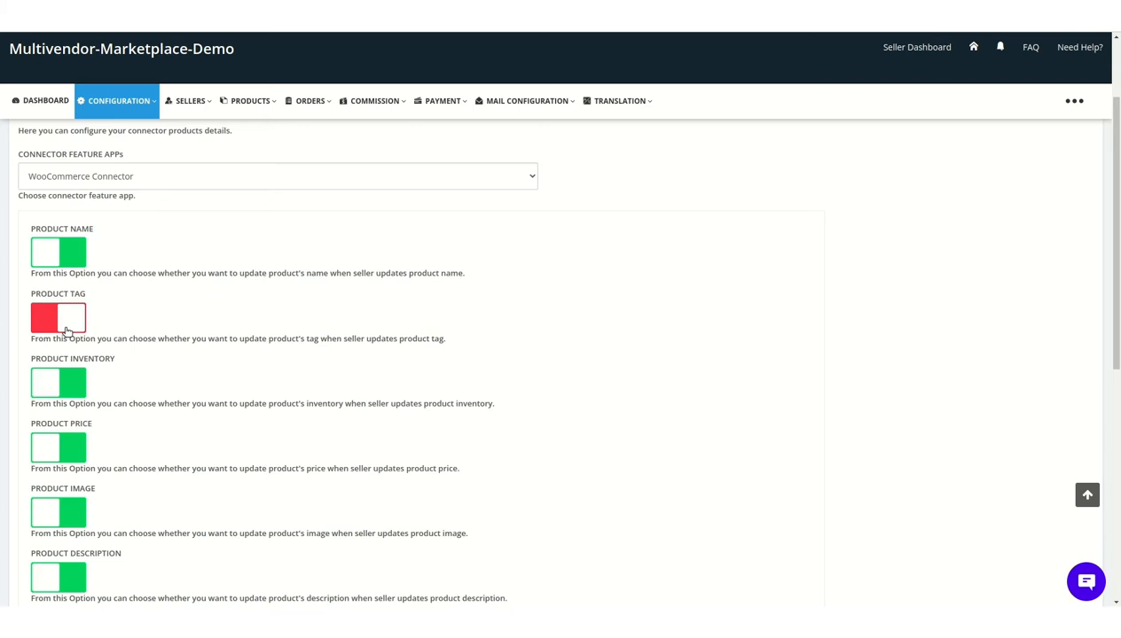
scroll(67, 331, down, 5)
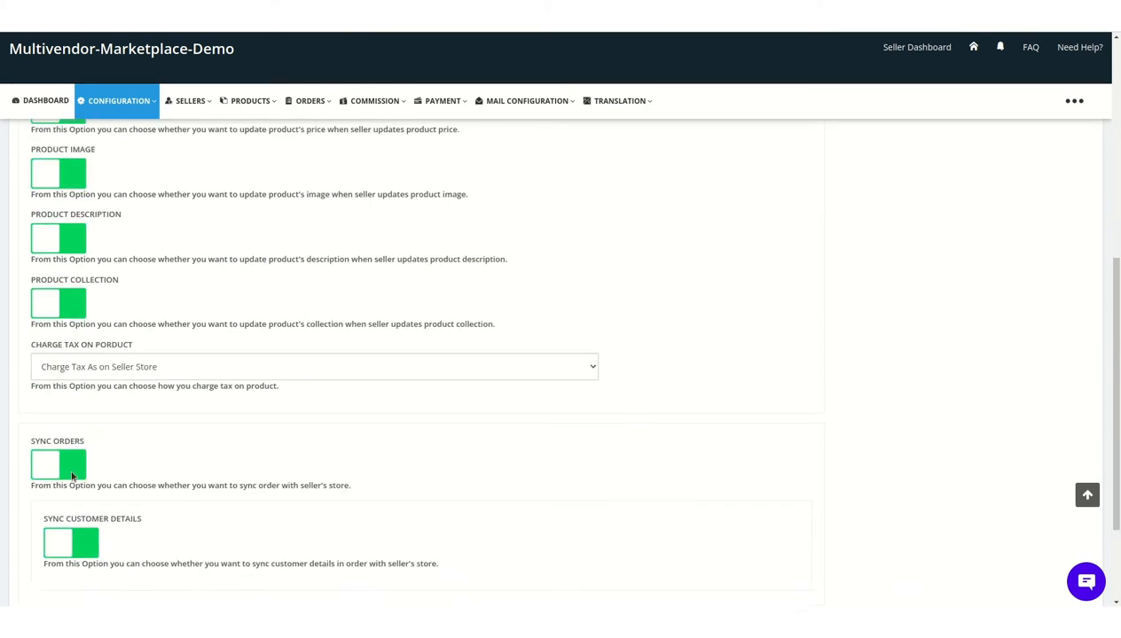
scroll(72, 476, down, 2)
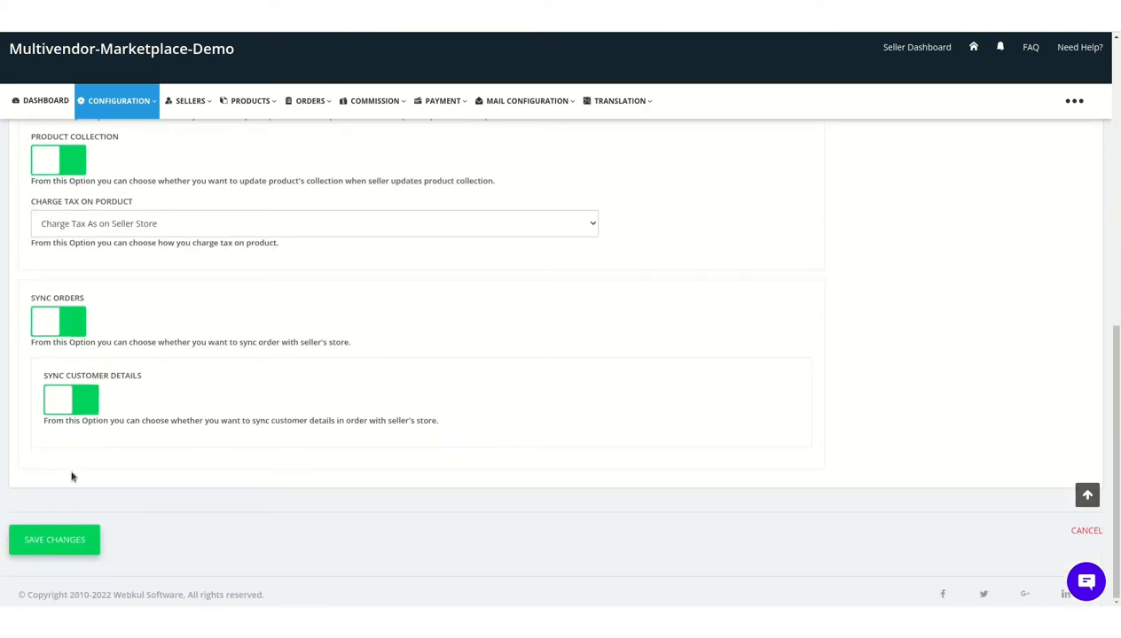
click(69, 329)
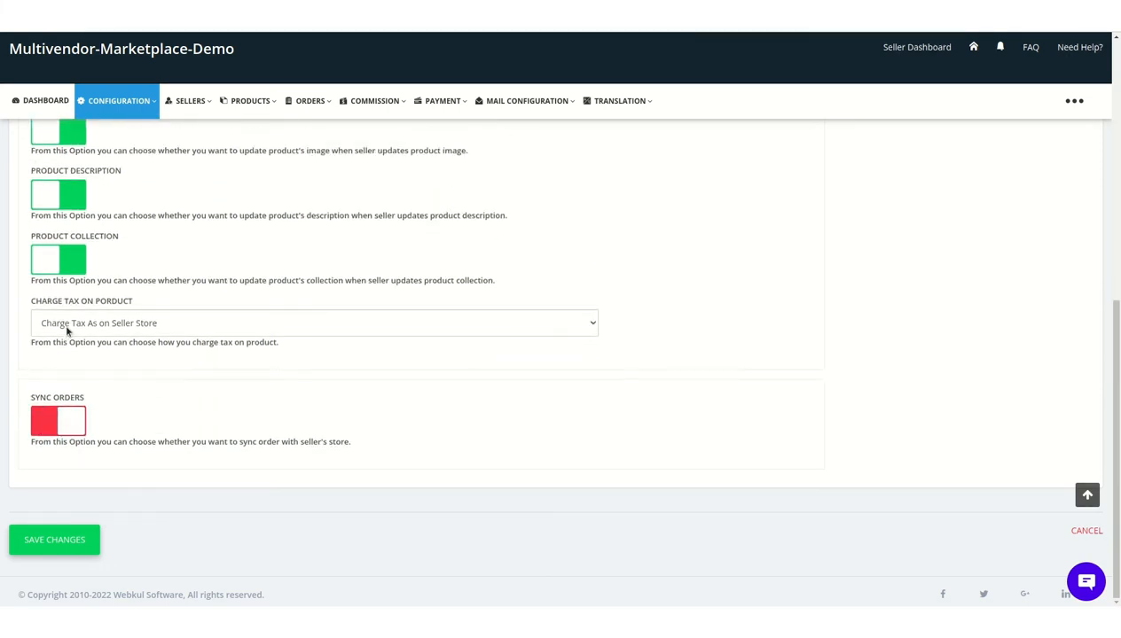
click(59, 413)
scroll(225, 295, up, 5)
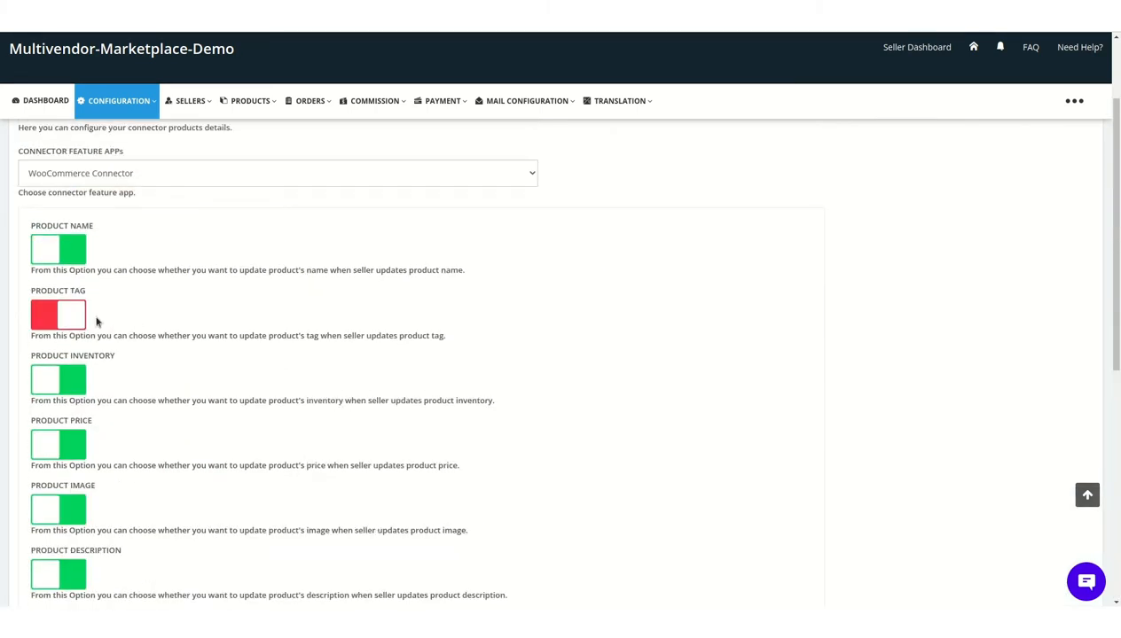
click(62, 318)
Step: Save the WooCommerce Connector configuration
scroll(58, 320, down, 6)
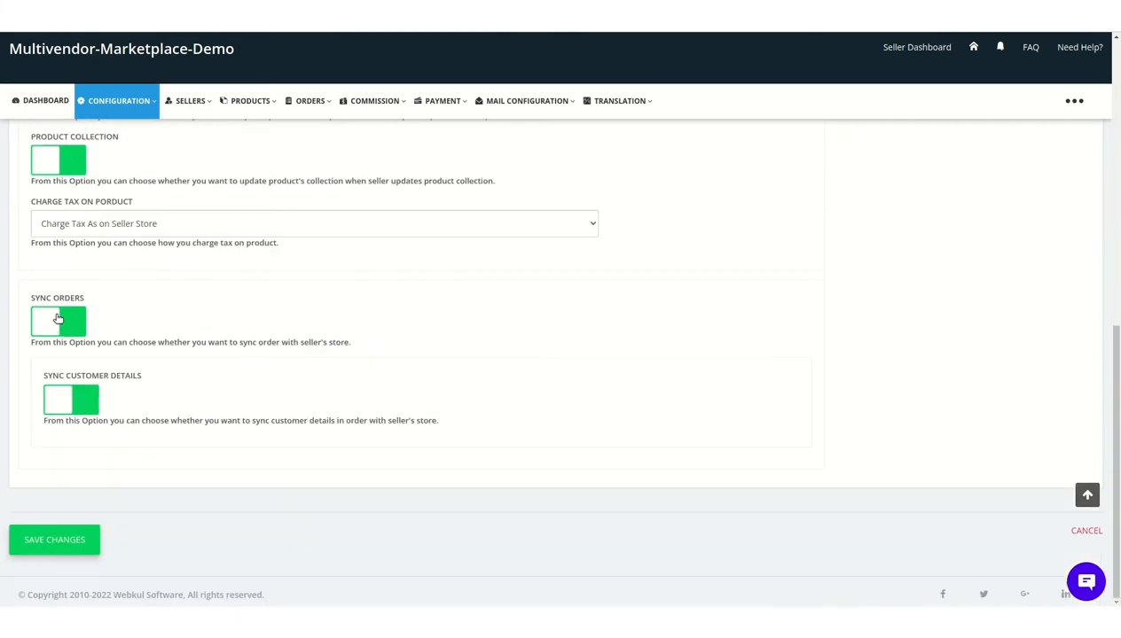
click(43, 538)
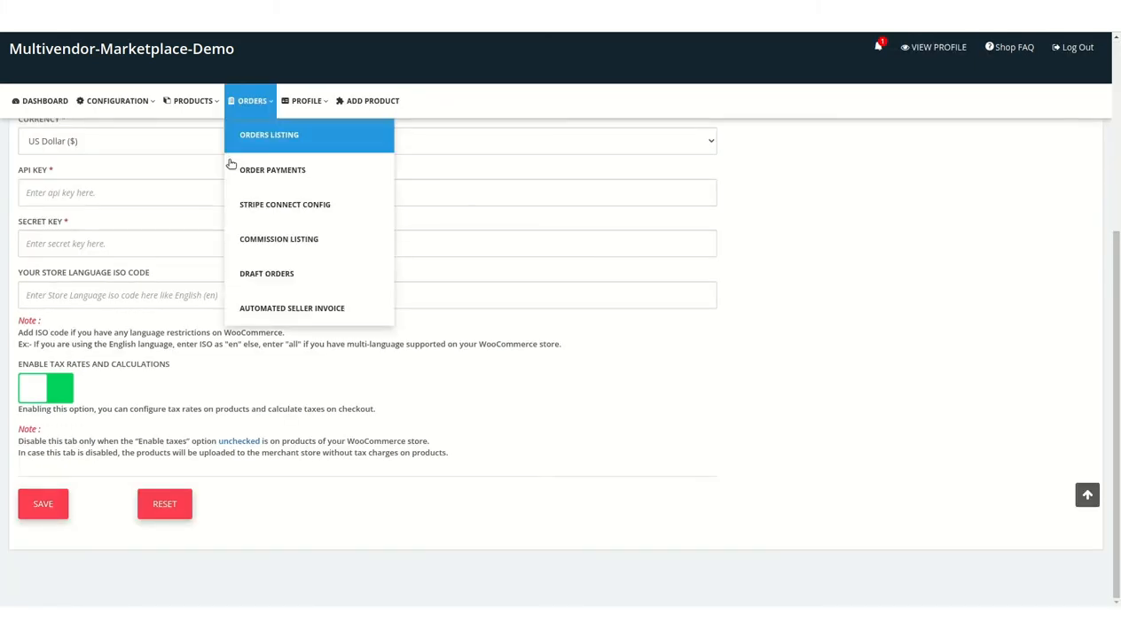
Step: Open the WooCommerce configuration in the seller account and review its app configuration fields
scroll(198, 225, up, 2)
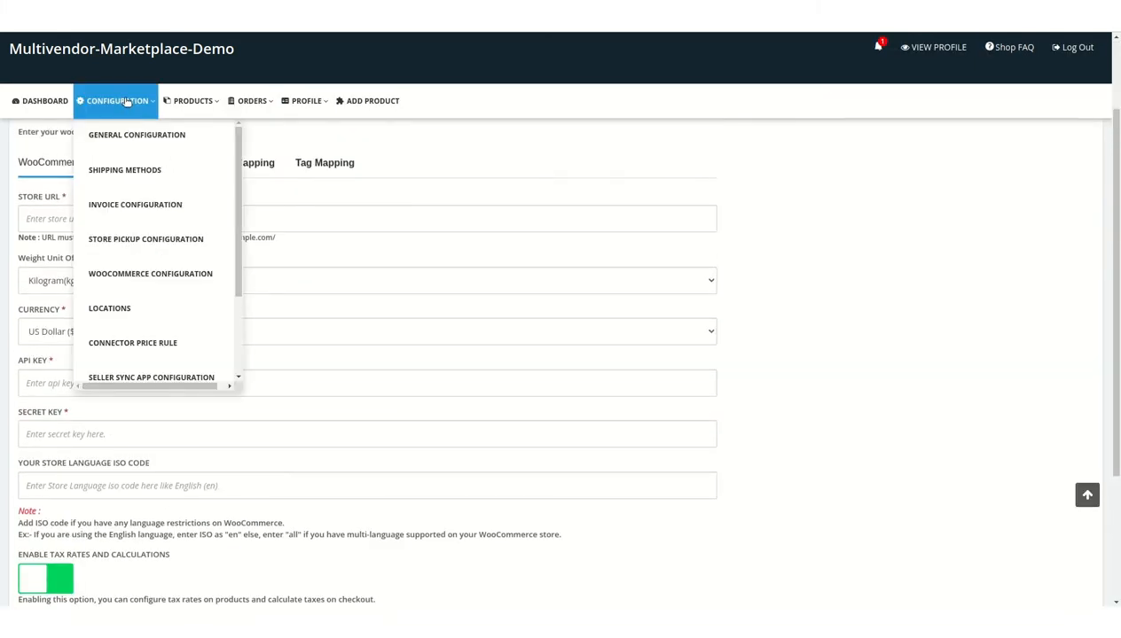
click(131, 283)
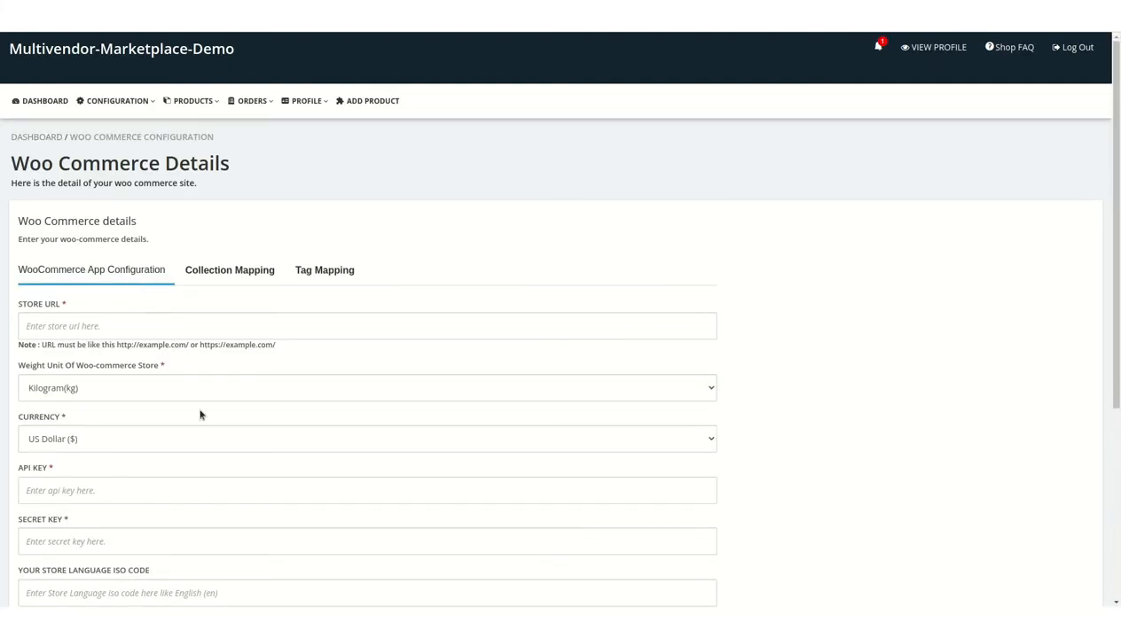
scroll(198, 424, down, 1)
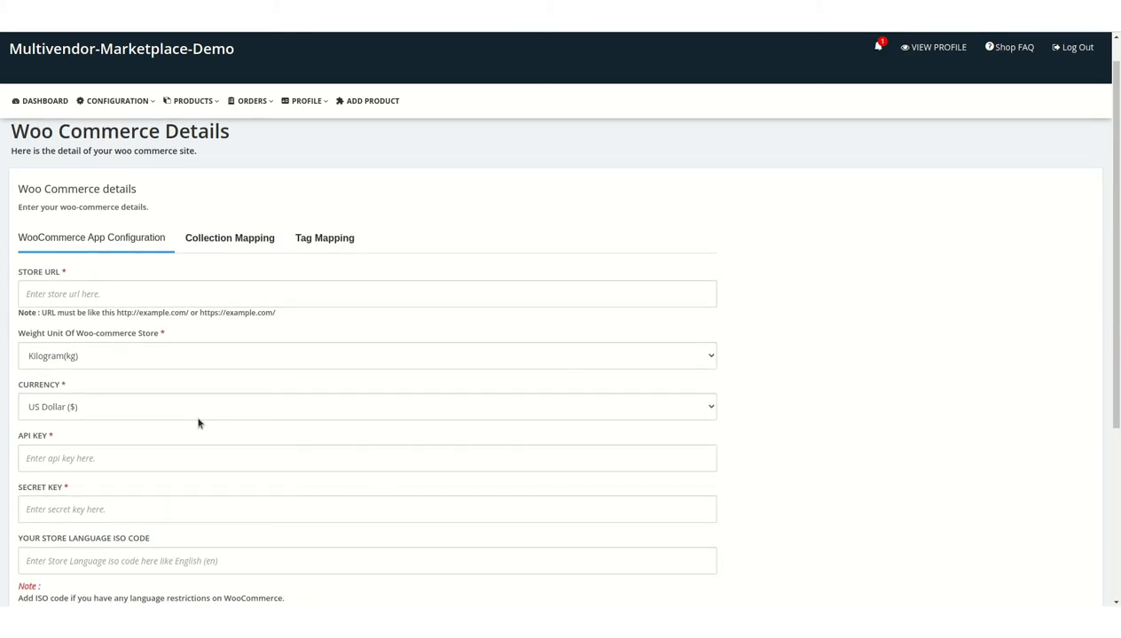
scroll(115, 334, up, 1)
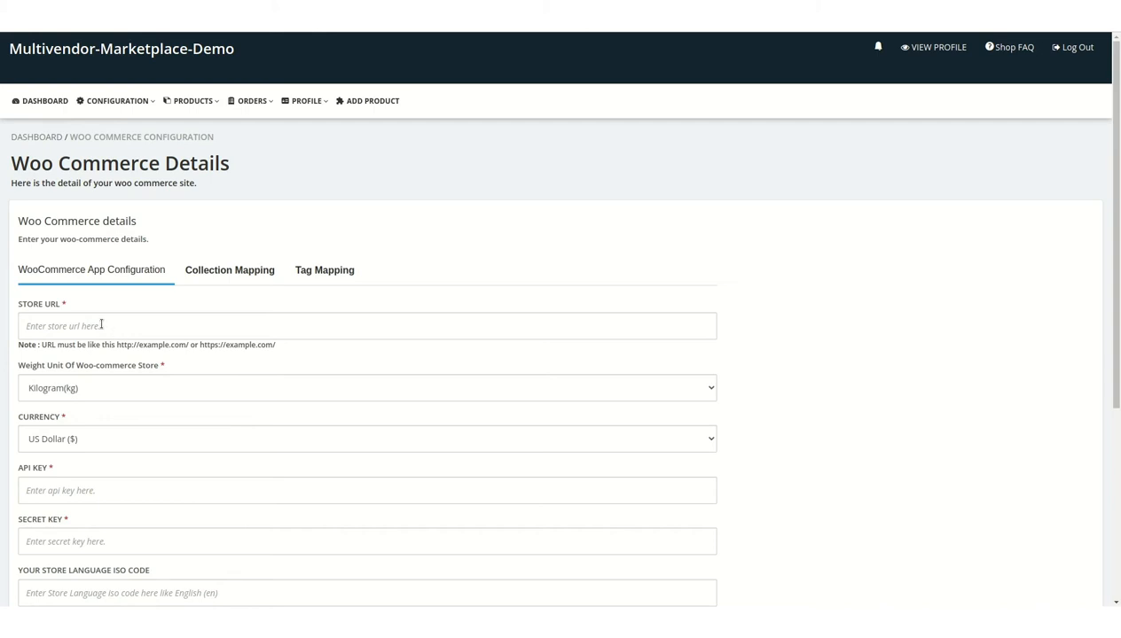
scroll(97, 423, down, 3)
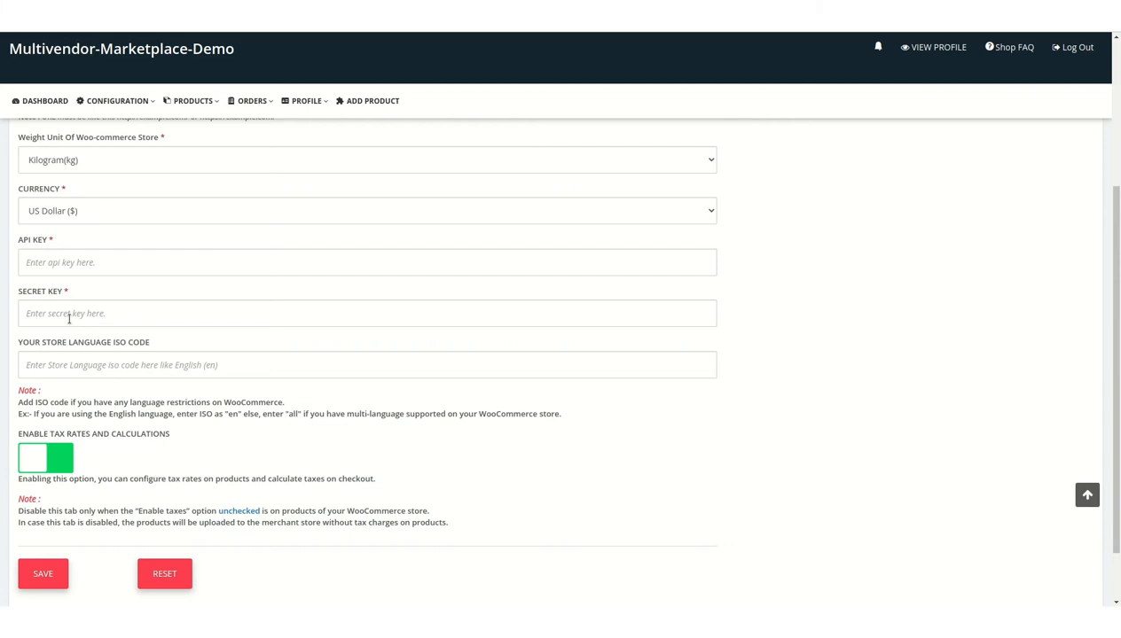
scroll(68, 318, up, 1)
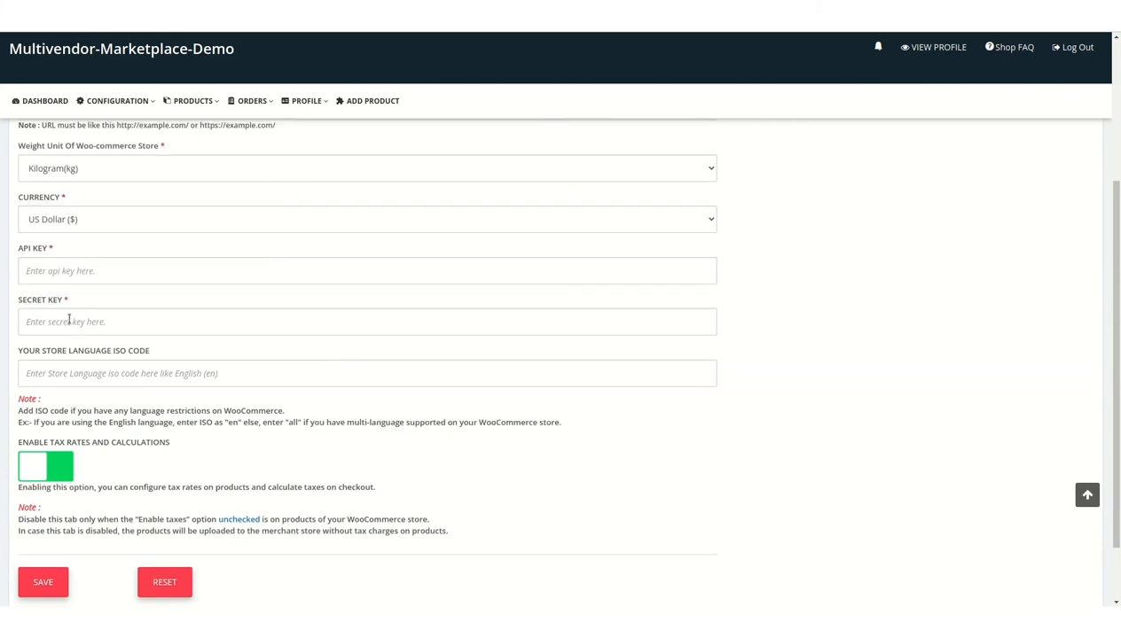
scroll(69, 320, up, 1)
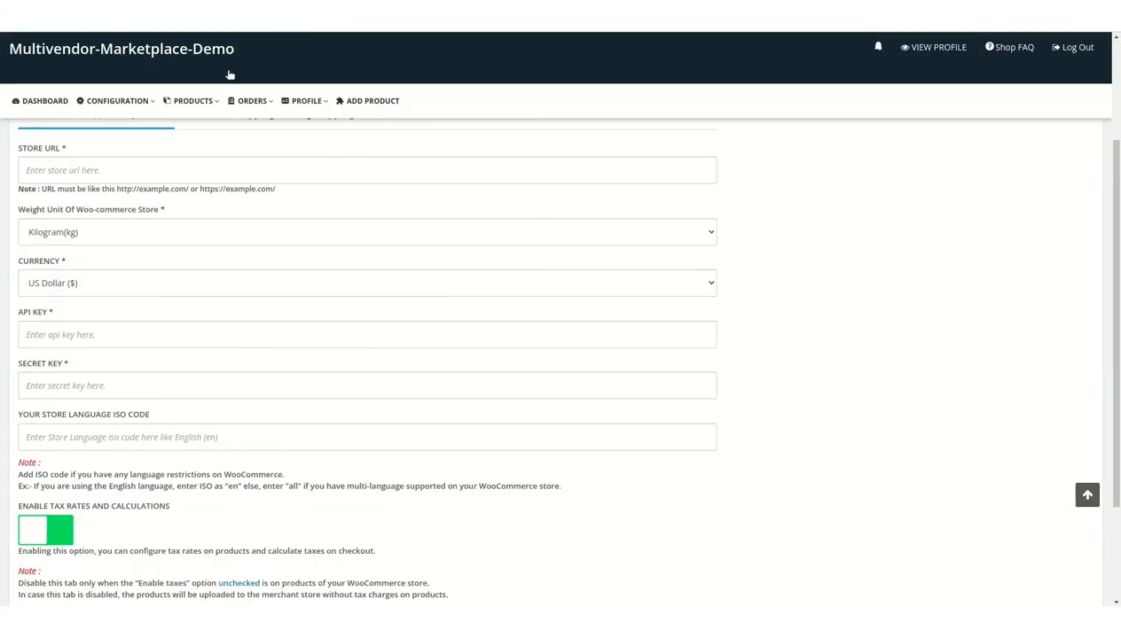
click(111, 170)
text(https://shopify-trunk.webkul.com/)
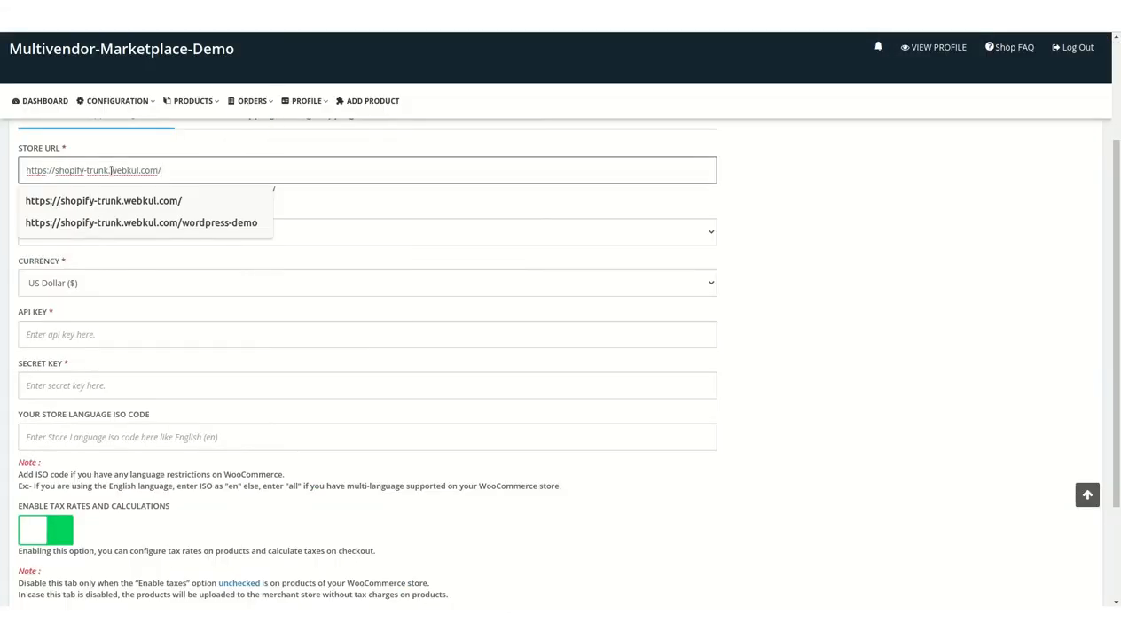
click(261, 151)
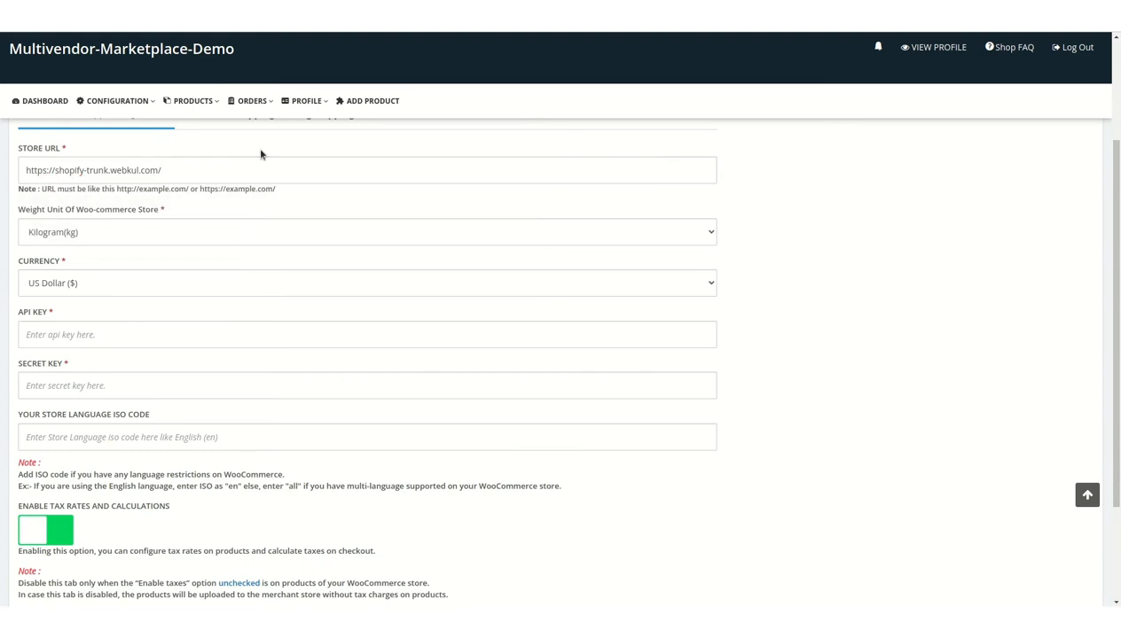
click(157, 283)
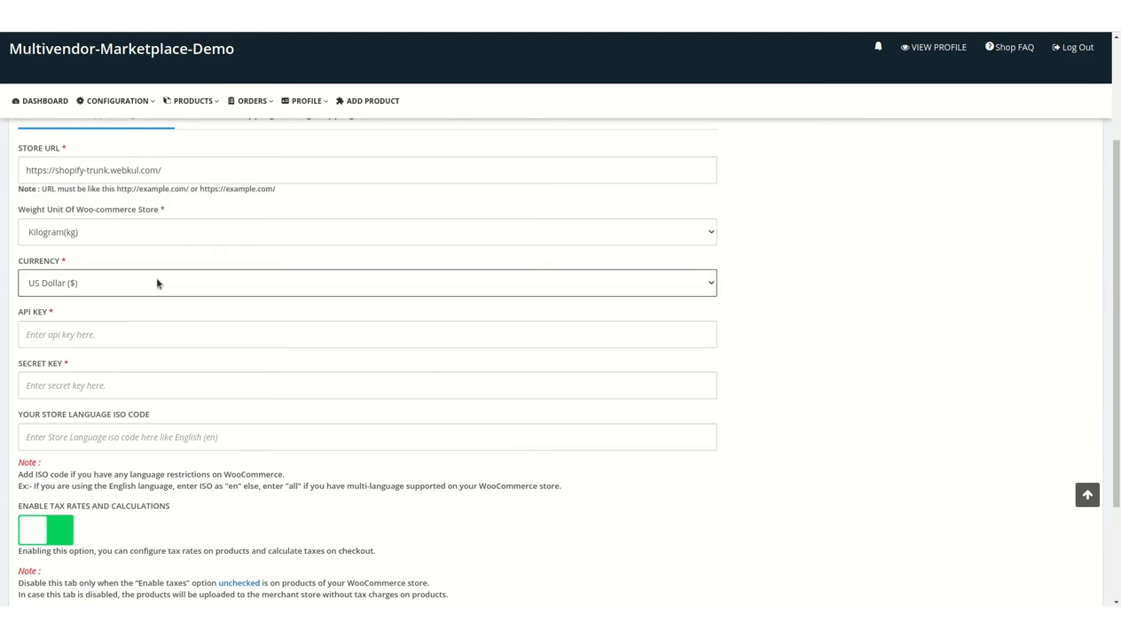
click(102, 343)
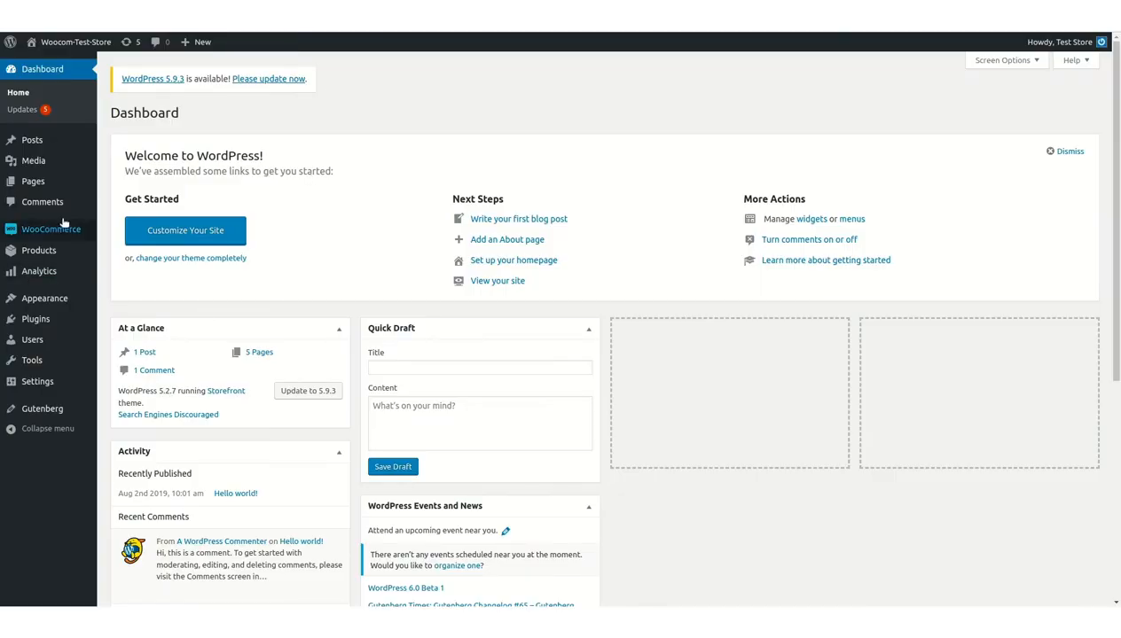
Step: In the WordPress admin of the WooCommerce store, open the REST API section of the advanced WooCommerce settings
mouse_move(55, 235)
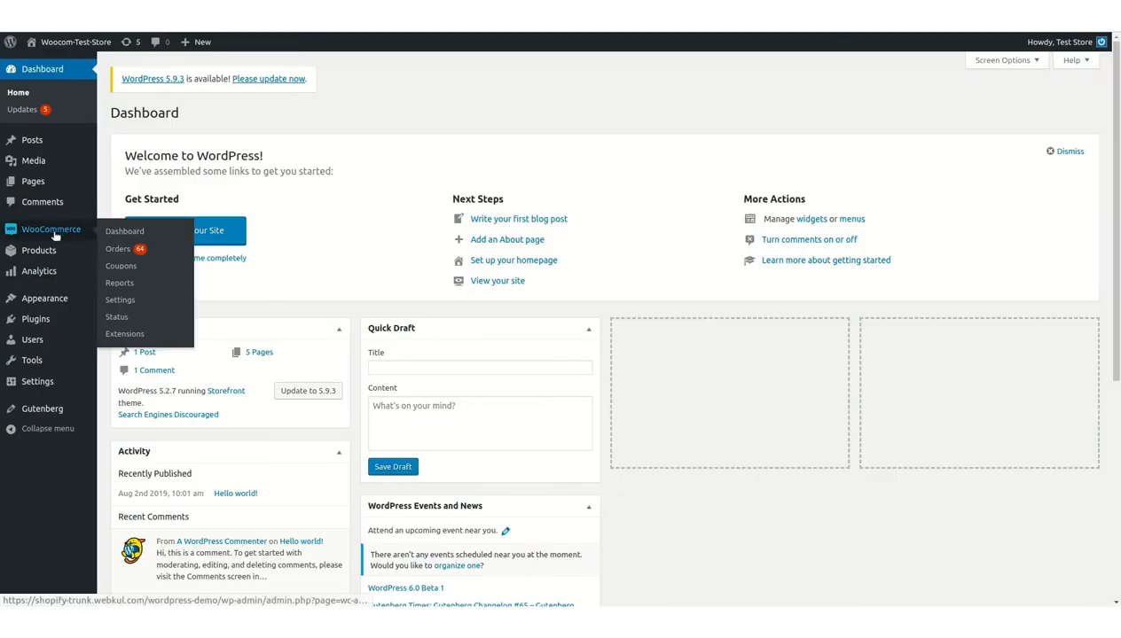
click(116, 302)
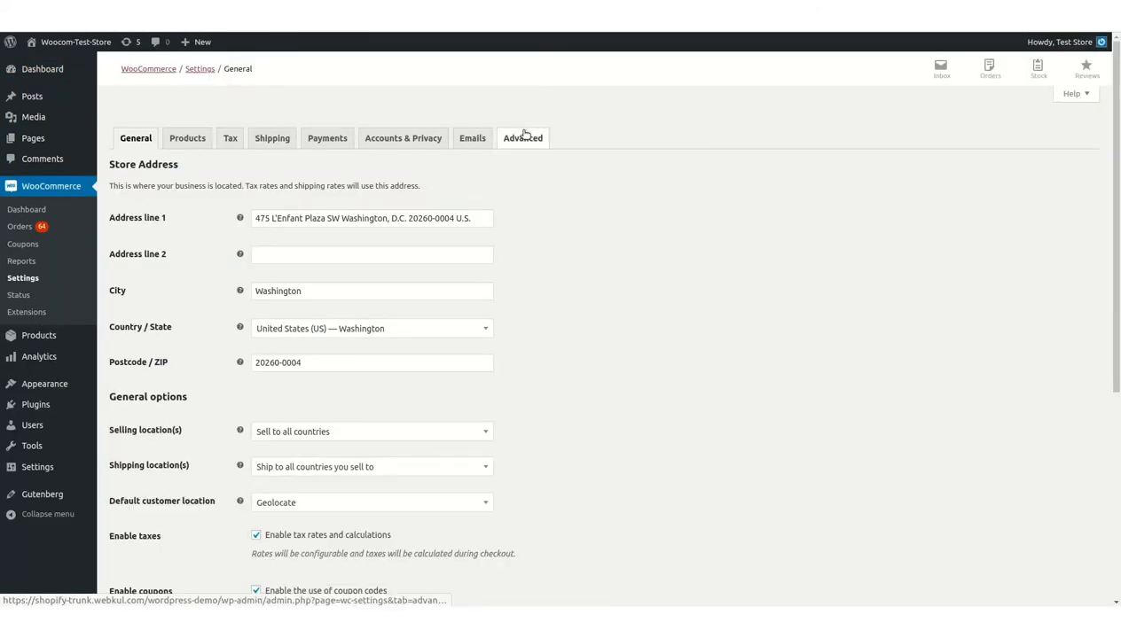
click(525, 135)
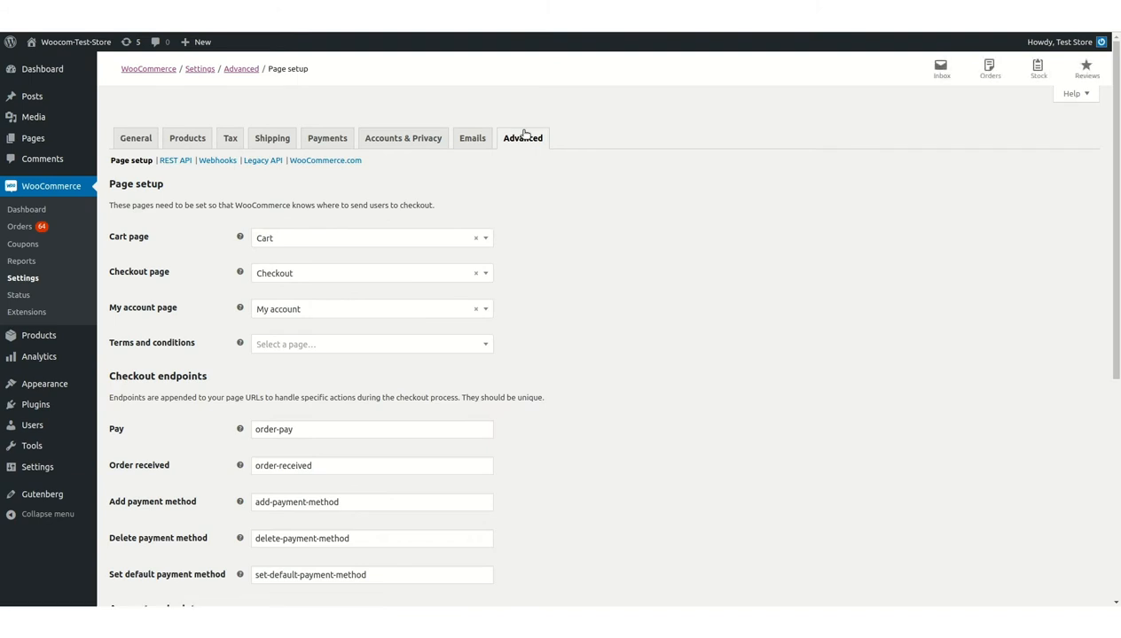
click(172, 162)
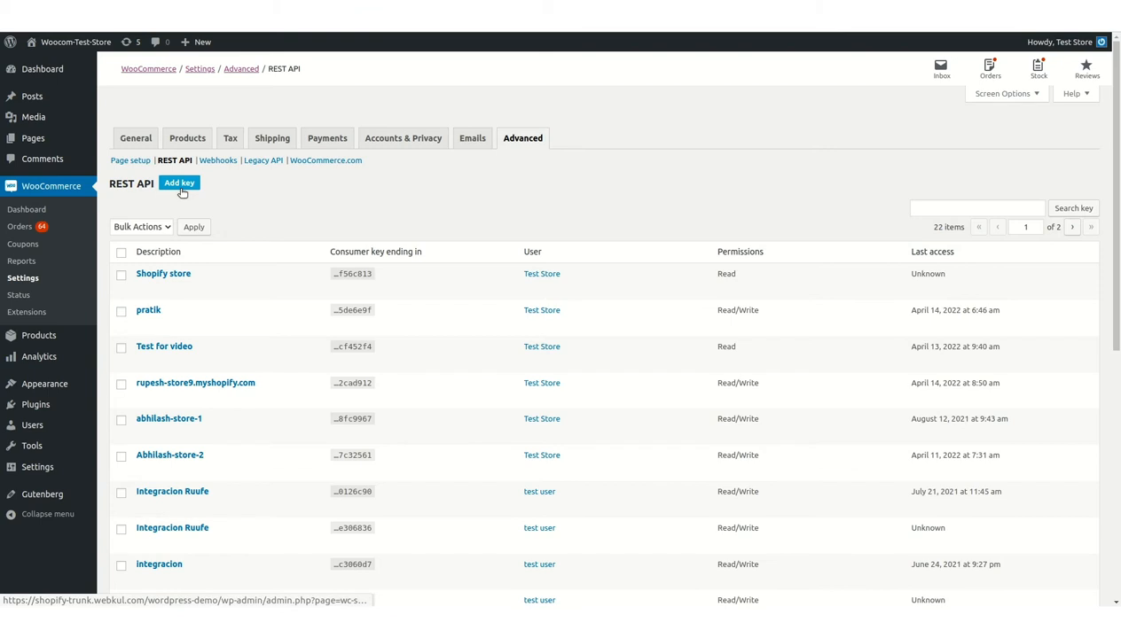
Step: Add a WooCommerce REST API key described as Shopify store, keeping Read permissions, and generate it
click(180, 185)
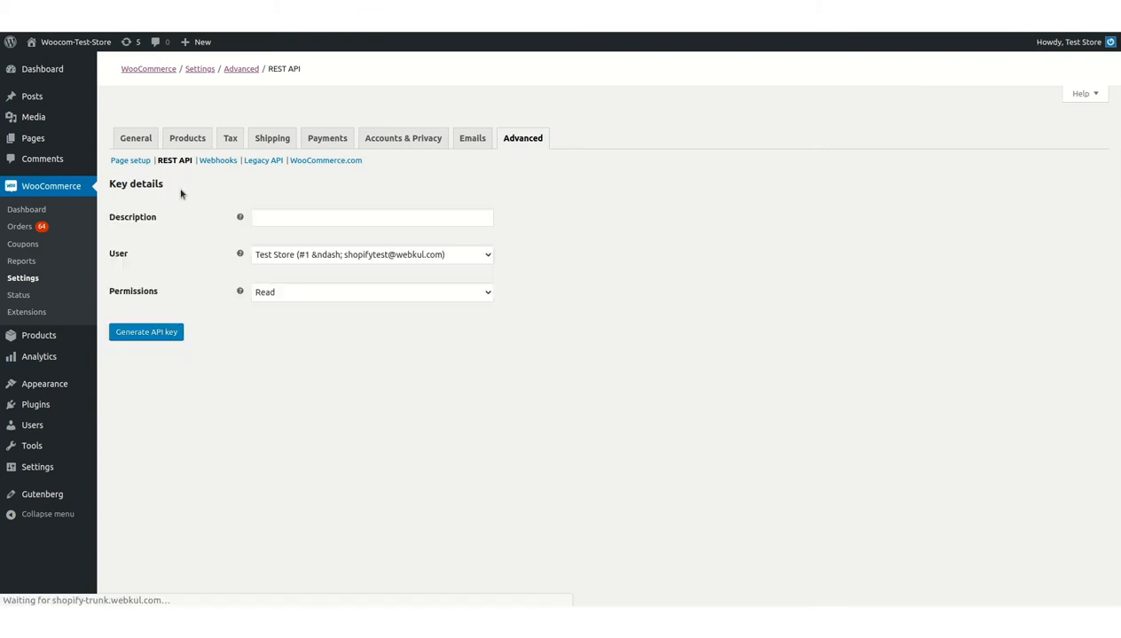
click(284, 214)
text(Shopify)
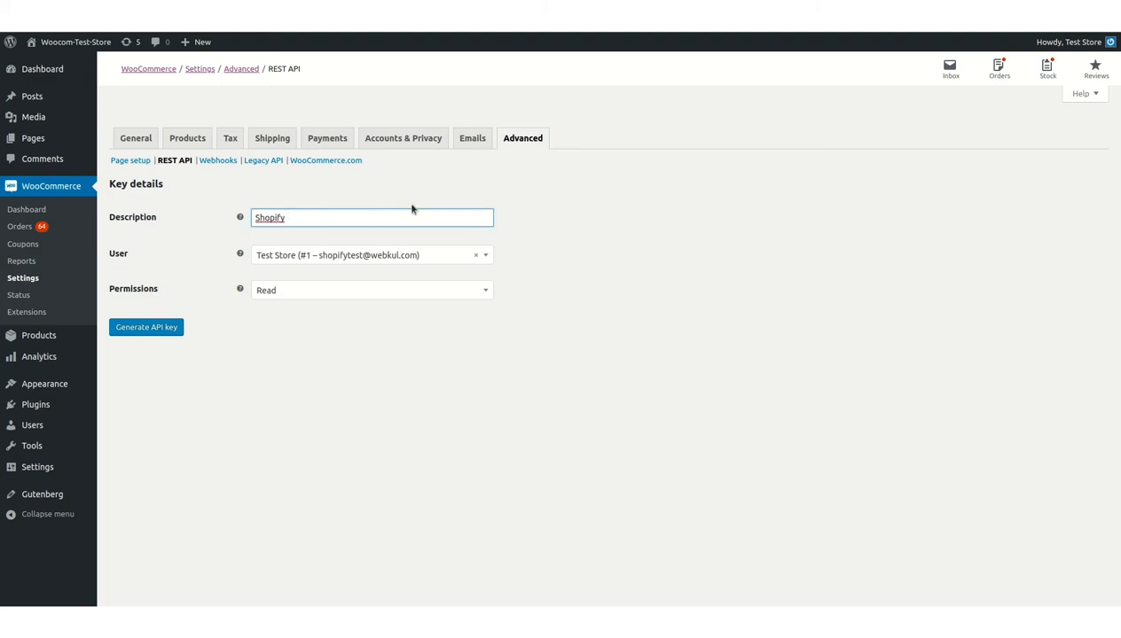
text( store)
click(160, 327)
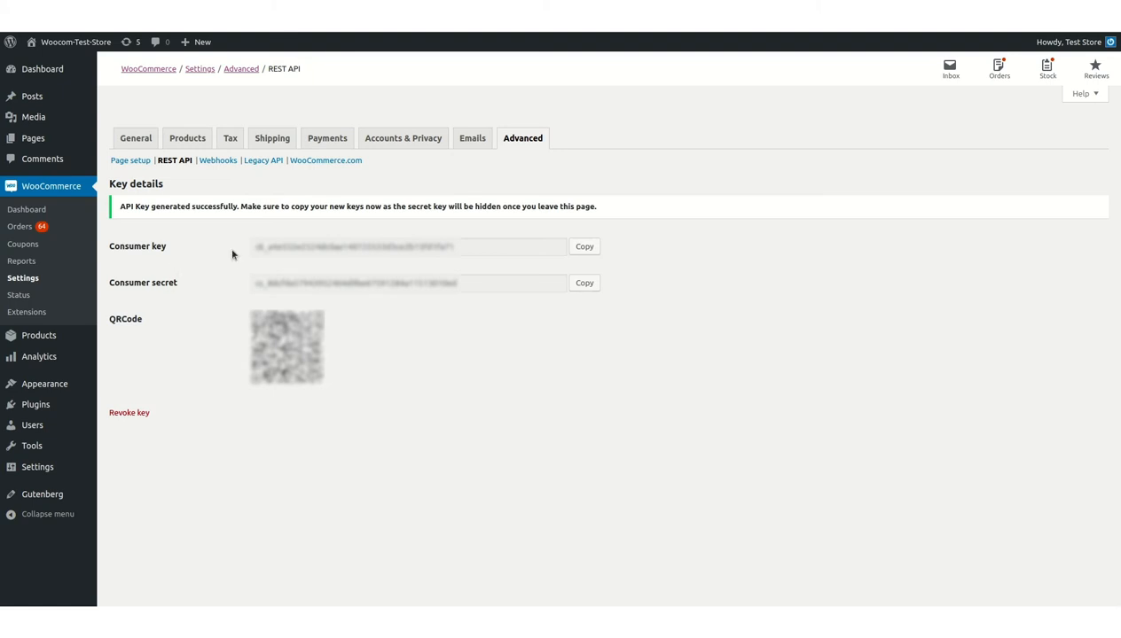
Step: Copy the generated consumer key into the API Key field of the seller's WooCommerce configuration in Multivendor-Marketplace-Demo
click(466, 248)
double_click(466, 247)
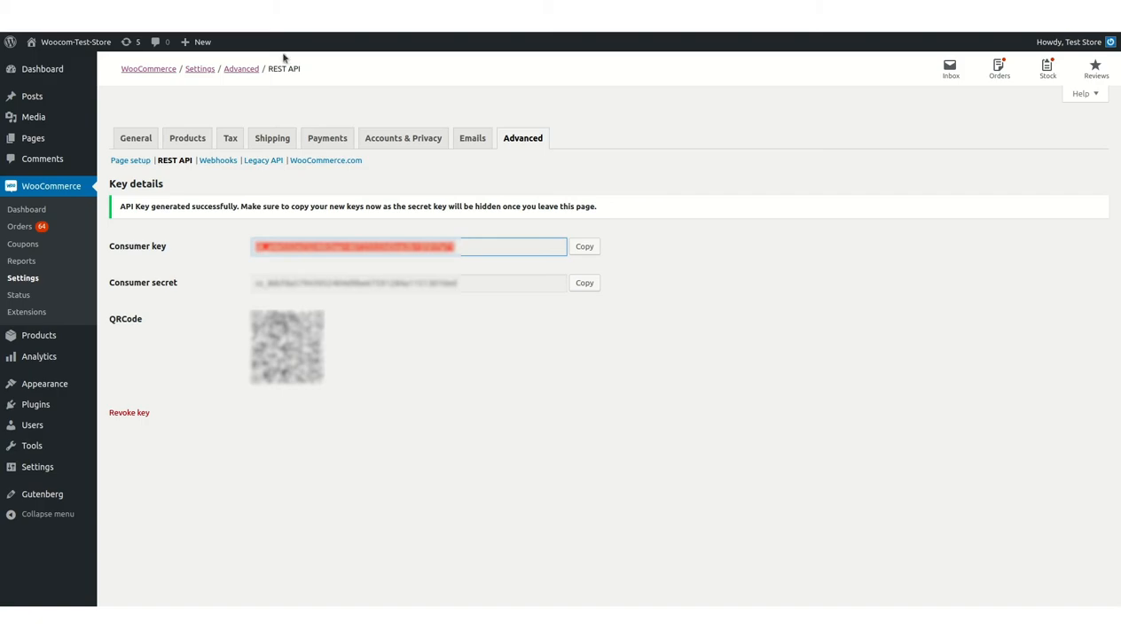
click(355, 11)
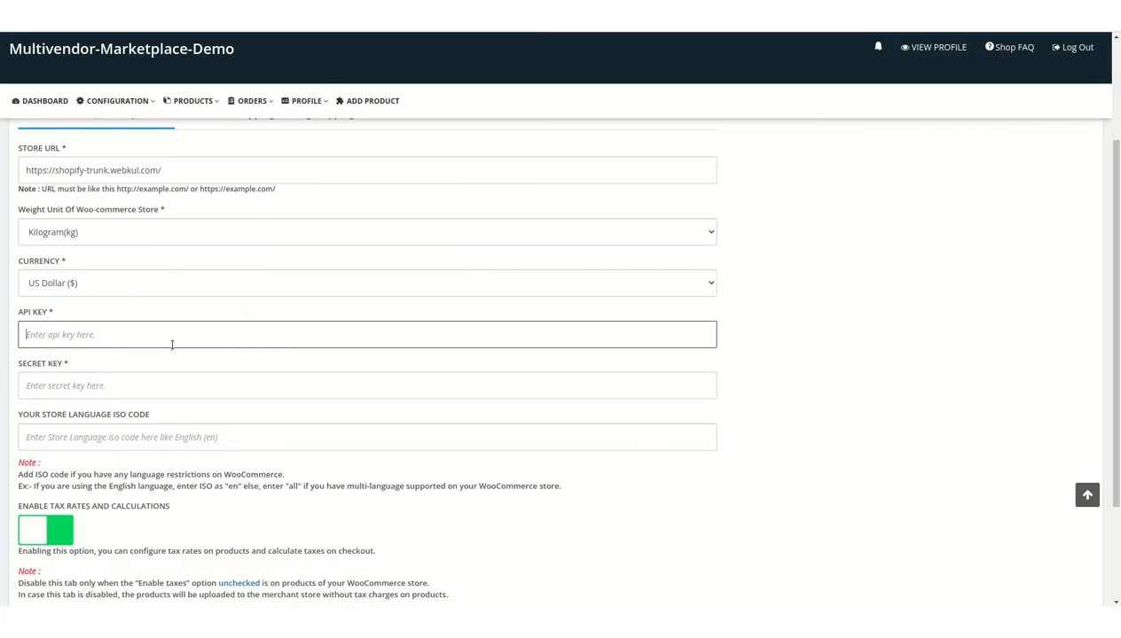
key(ctrl+v)
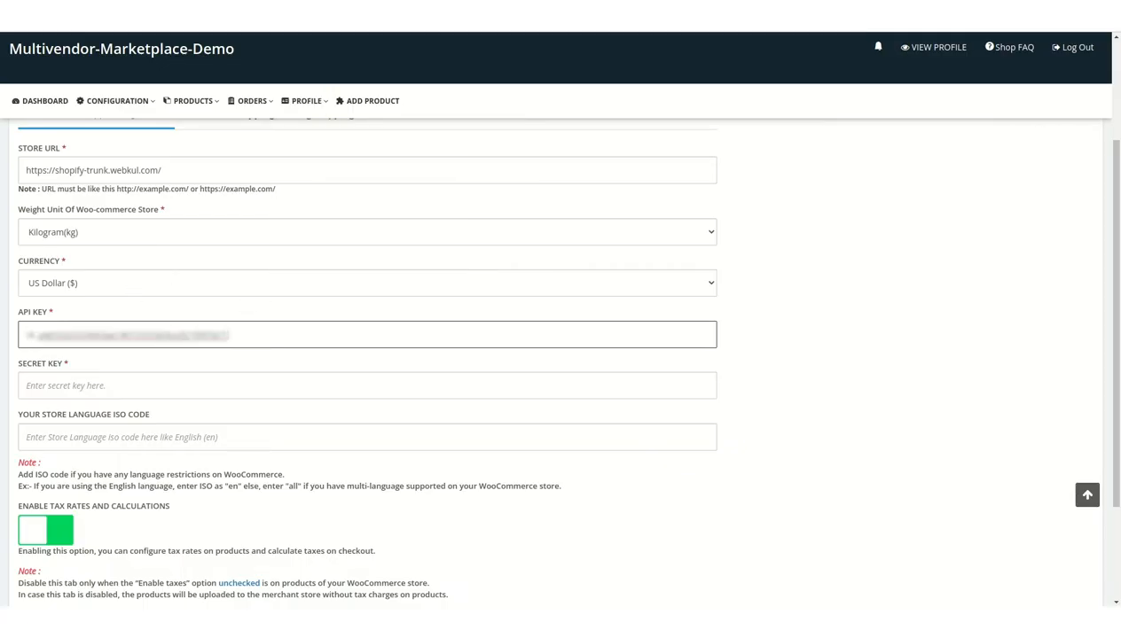
Step: Copy the consumer secret from the WooCommerce key details into the Secret Key field of the seller's WooCommerce configuration
click(426, 11)
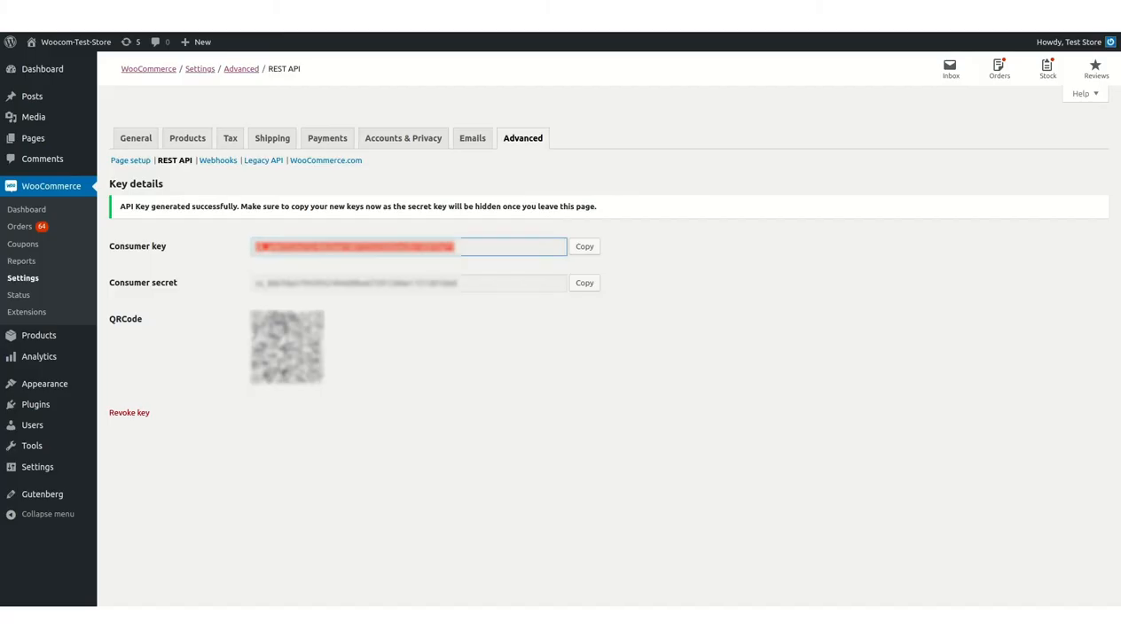
click(460, 284)
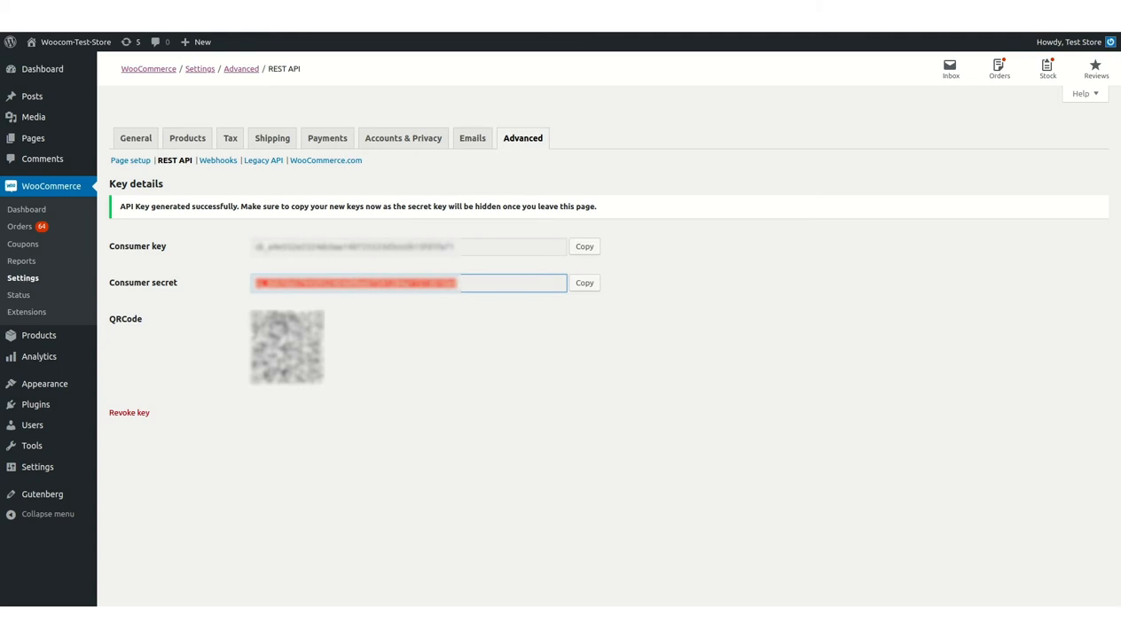
click(249, 10)
click(93, 385)
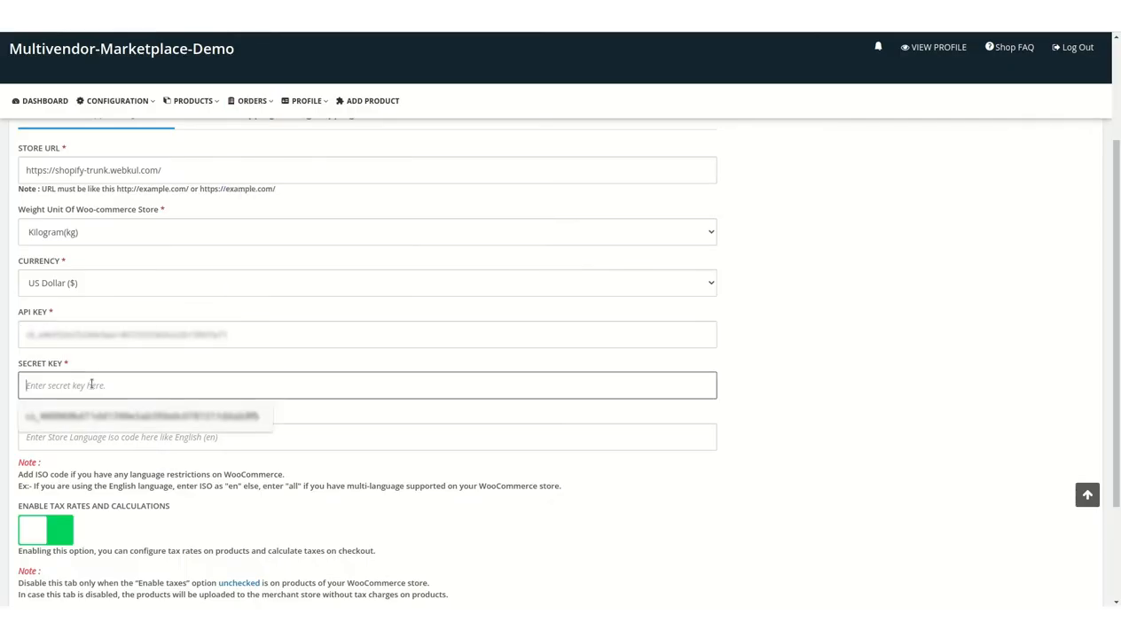
key(ctrl+v)
click(353, 12)
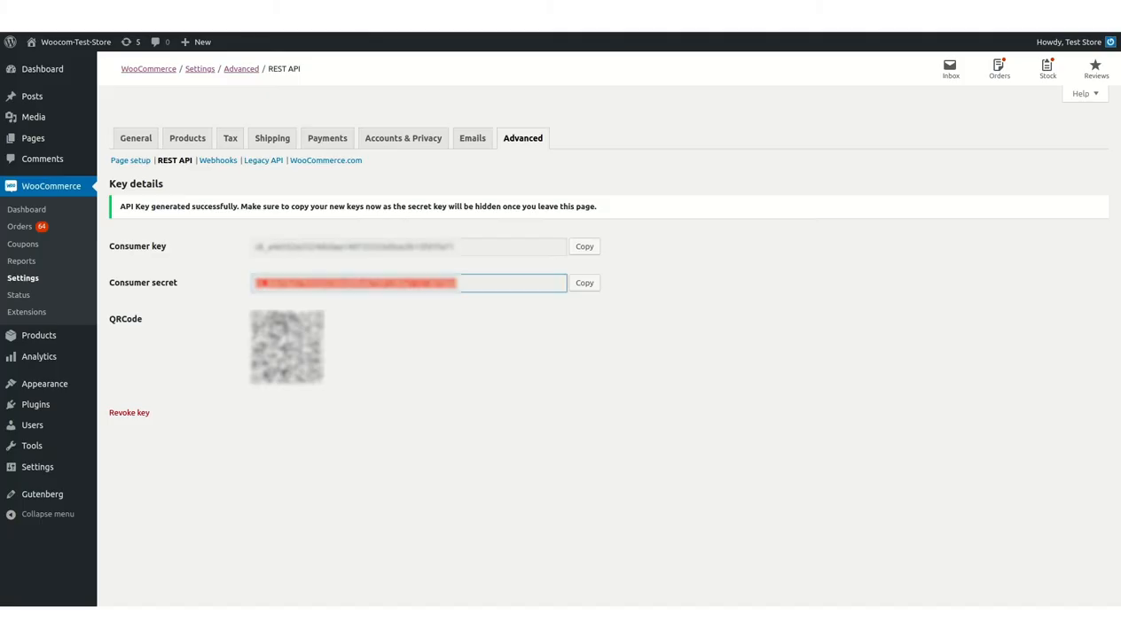
click(448, 325)
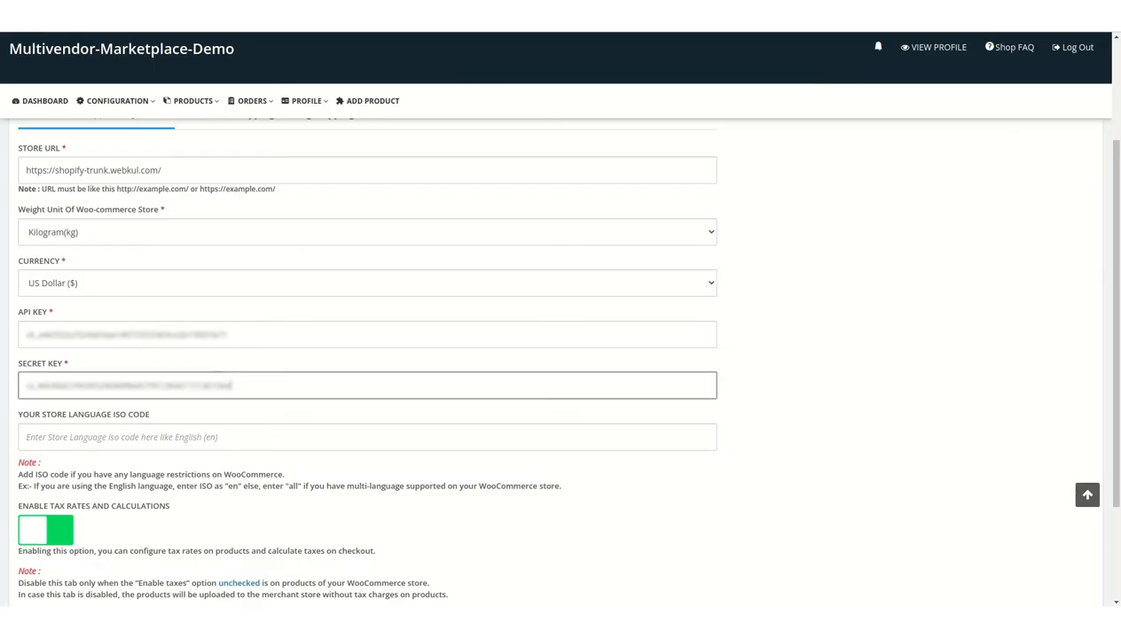
Step: Set the store language ISO code to en in the seller's WooCommerce configuration
scroll(150, 428, down, 2)
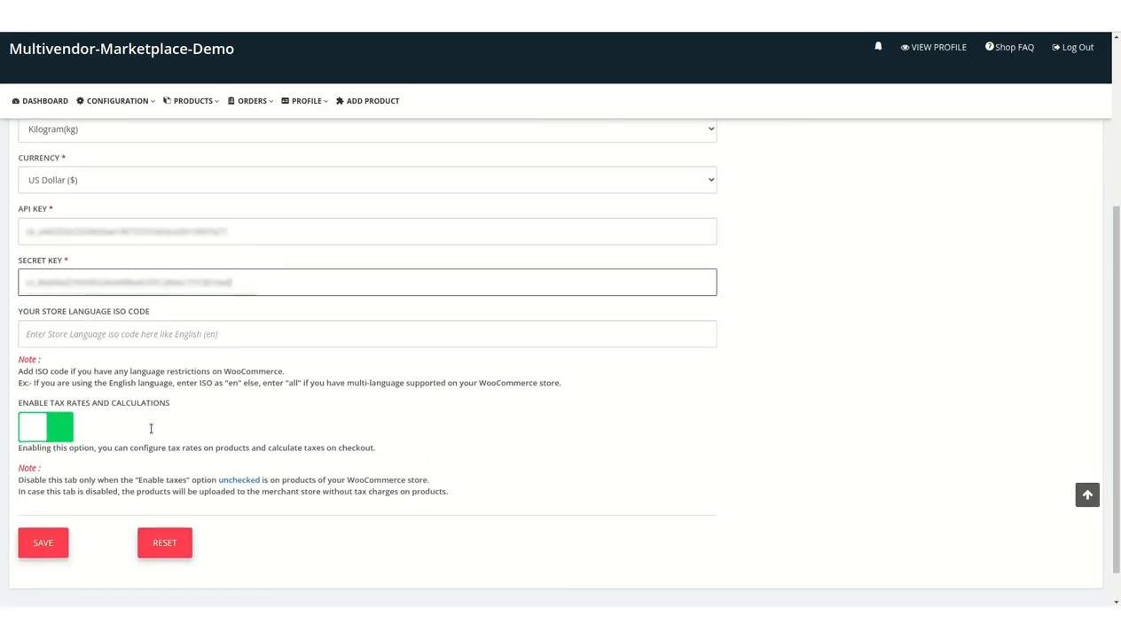
click(116, 329)
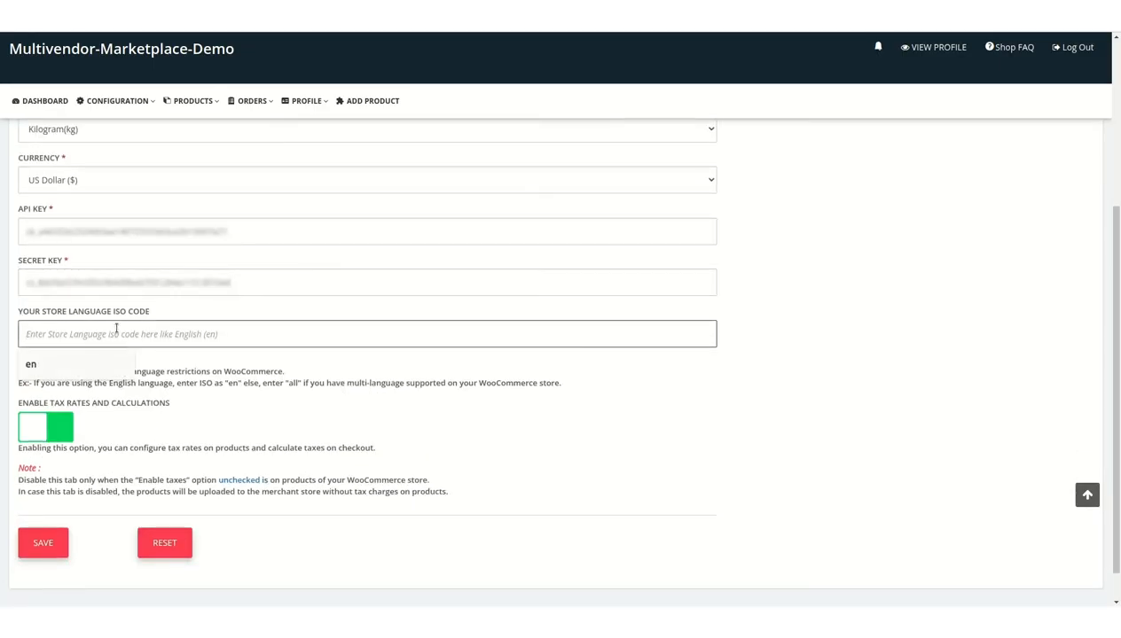
text(EN)
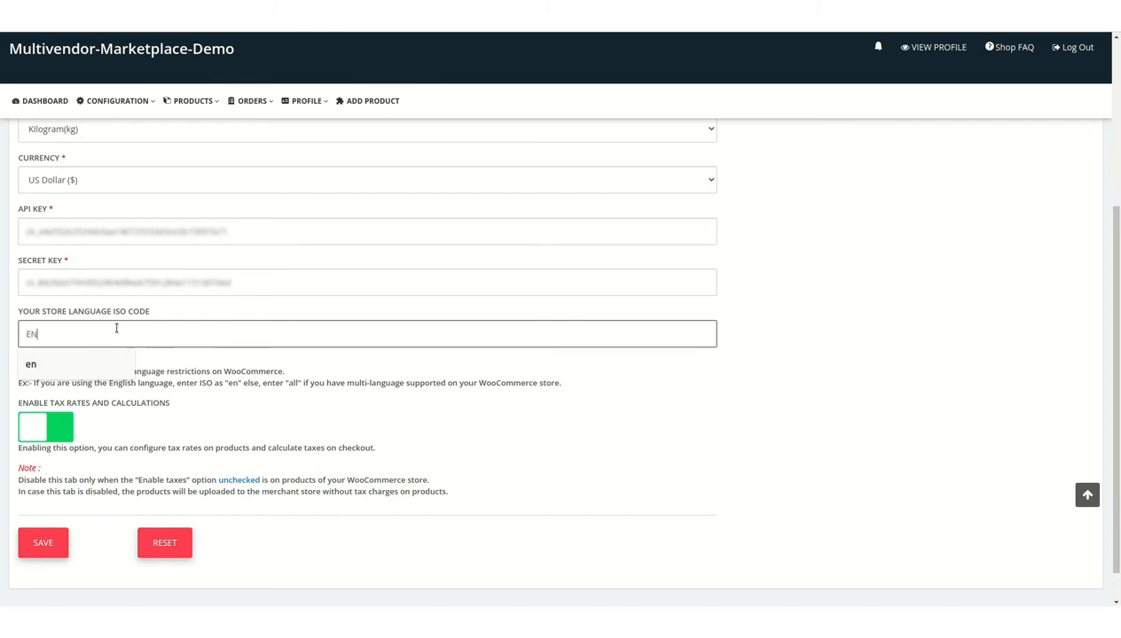
key(BackSpace)
key(BackSpace)
text(en)
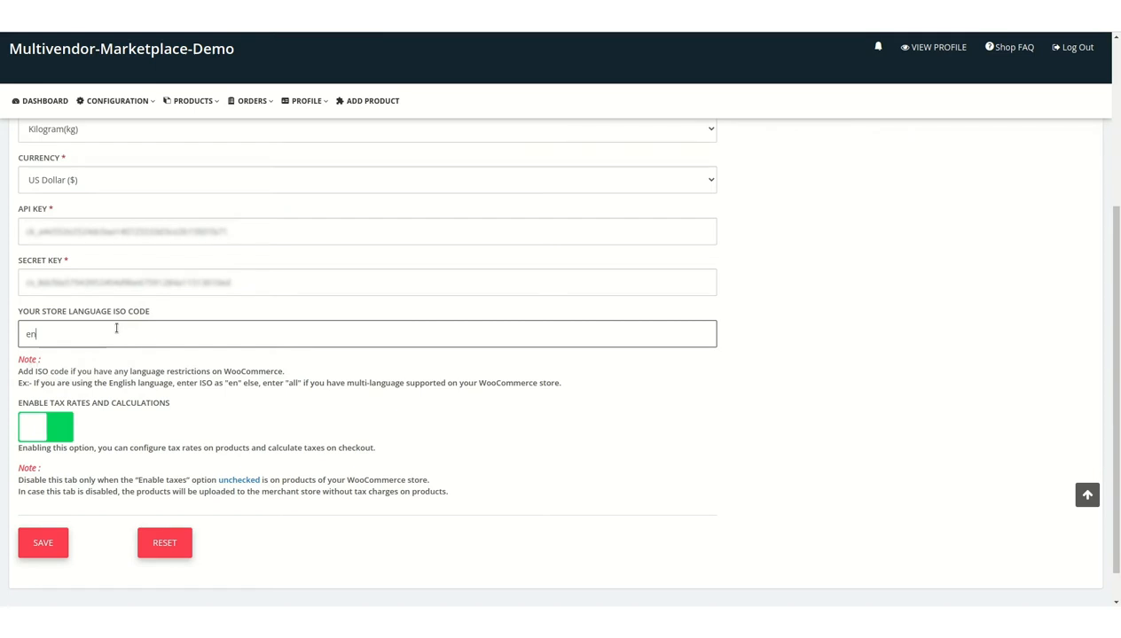
scroll(282, 434, down, 1)
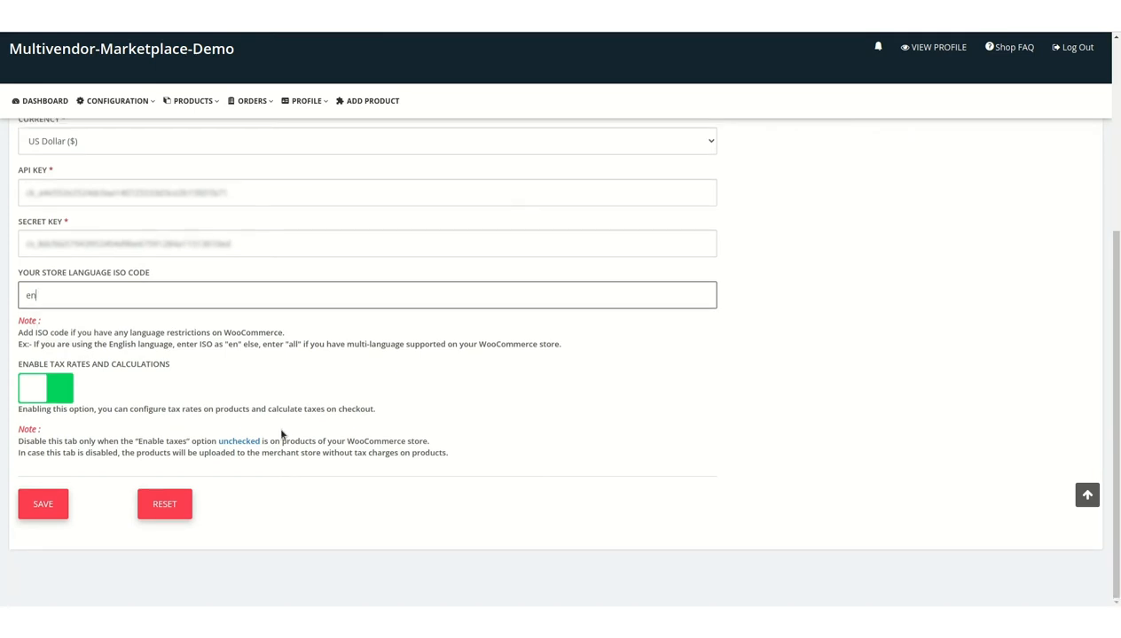
Step: Save the seller's WooCommerce details and review the delivery URLs for order create and product create, update and delete
click(38, 514)
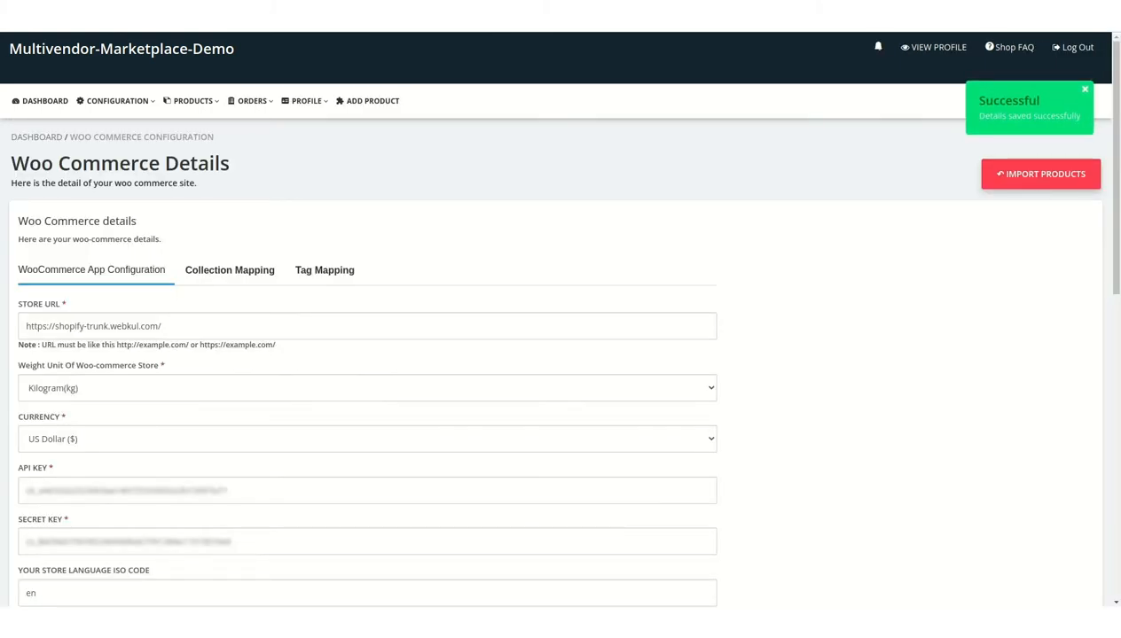
scroll(436, 354, down, 10)
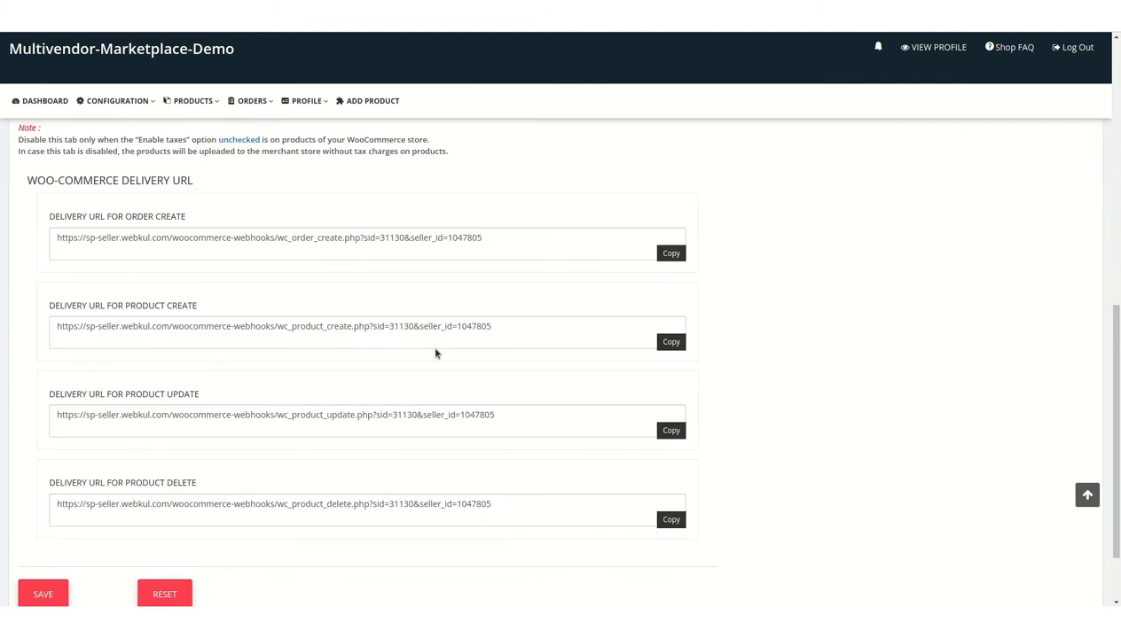
scroll(435, 354, up, 1)
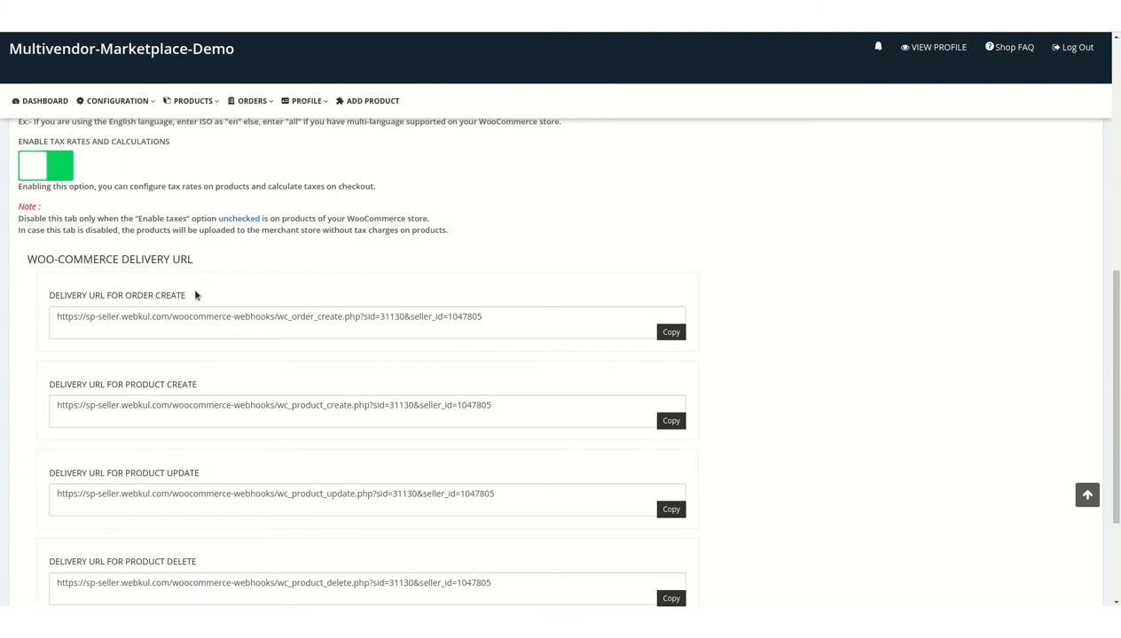
scroll(196, 296, down, 2)
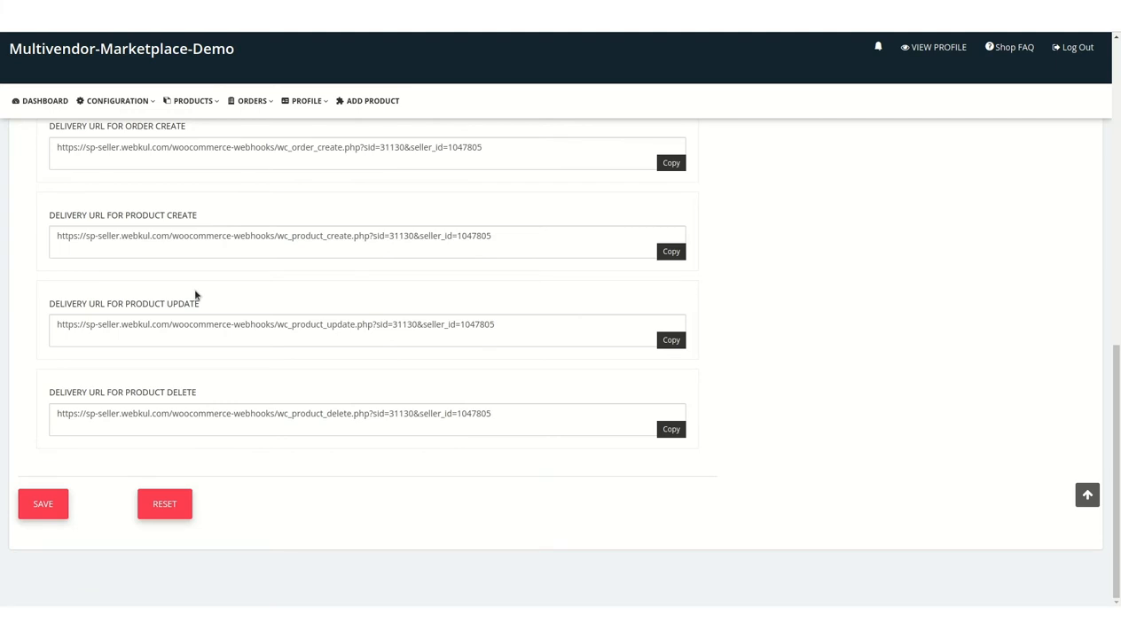
scroll(196, 296, up, 3)
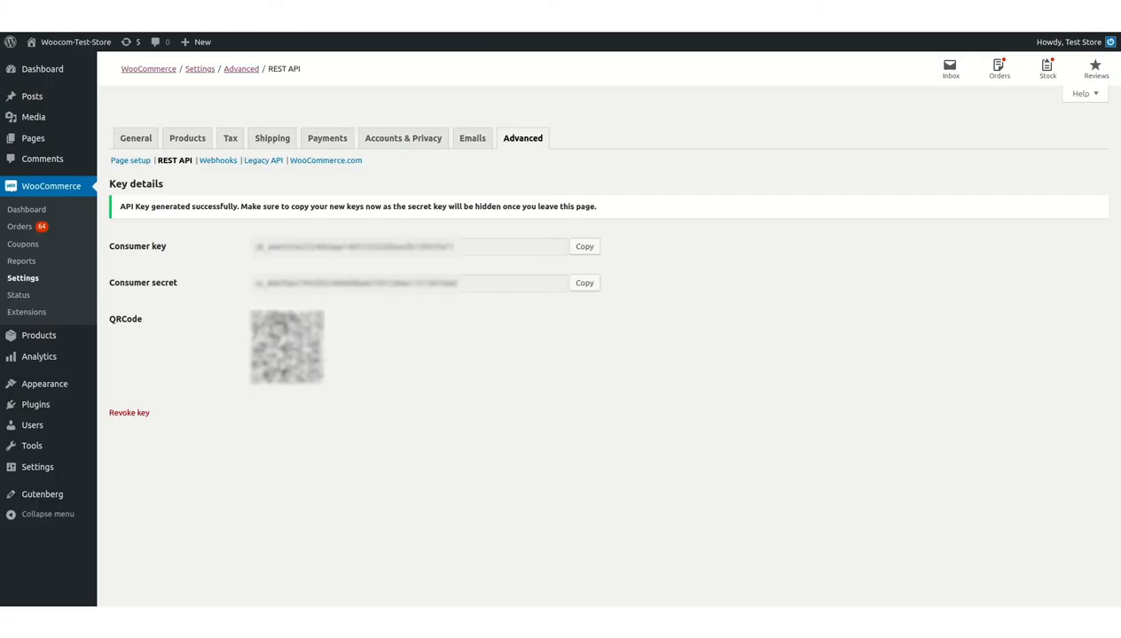
Step: In the WooCommerce store's advanced webhook settings, start a new webhook named Product Create
click(213, 161)
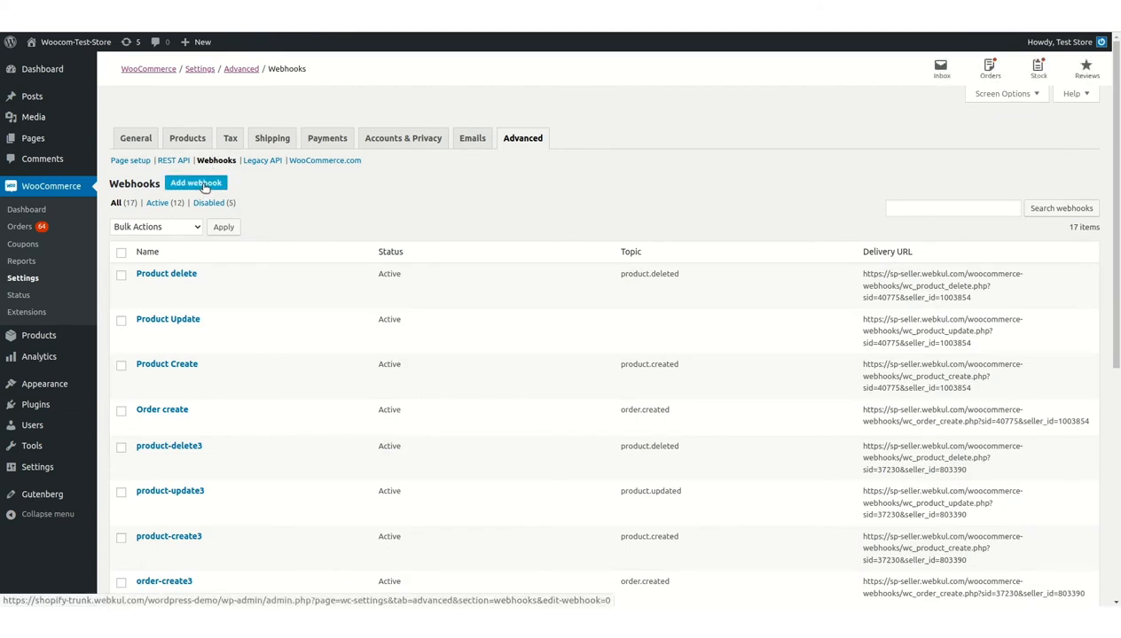
click(204, 186)
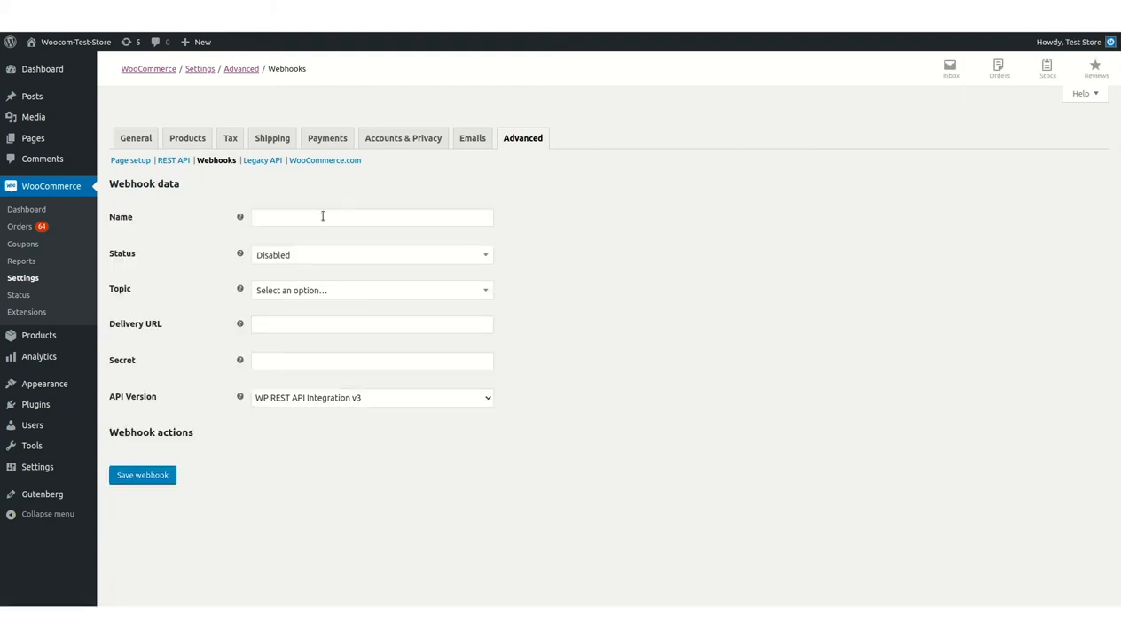
click(317, 218)
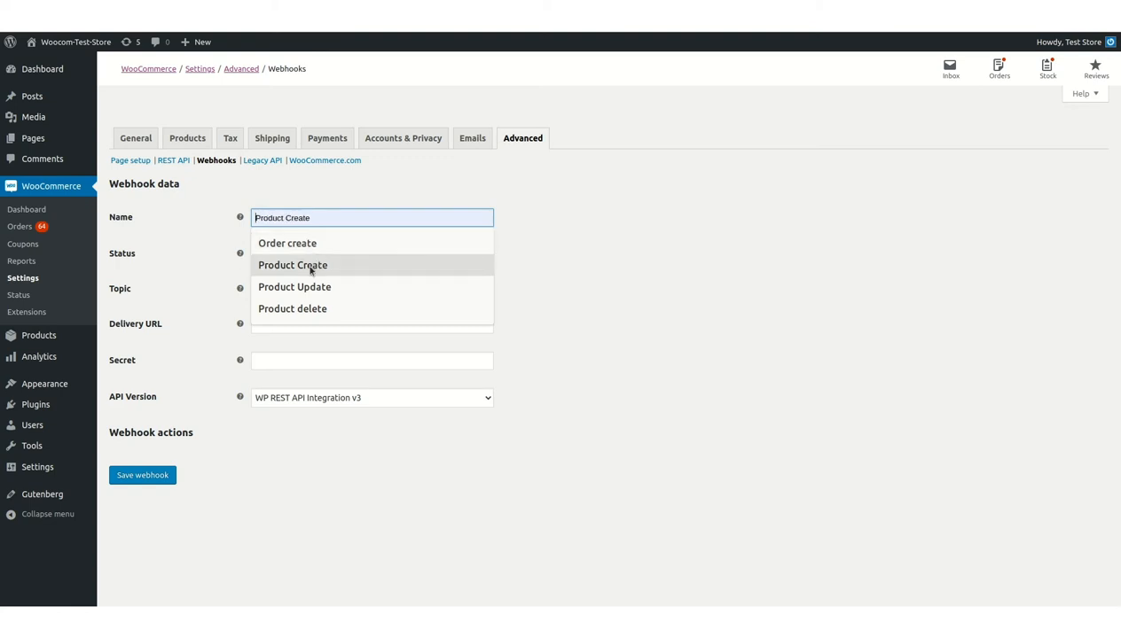
click(309, 266)
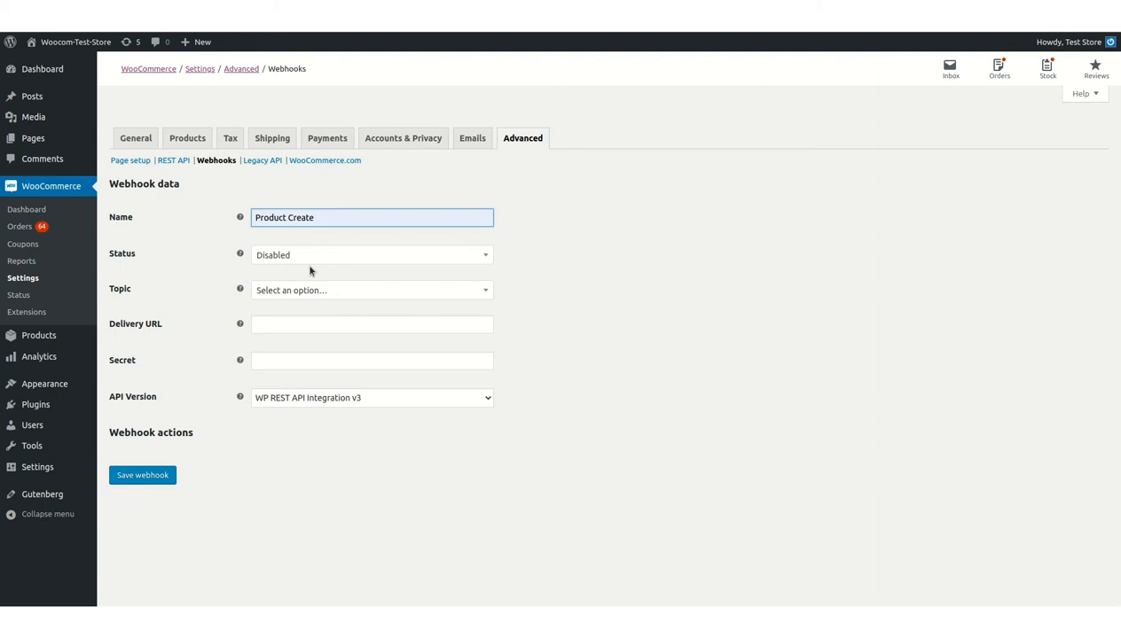
Step: Set the new webhook's status to Active and its topic to Product created
click(327, 256)
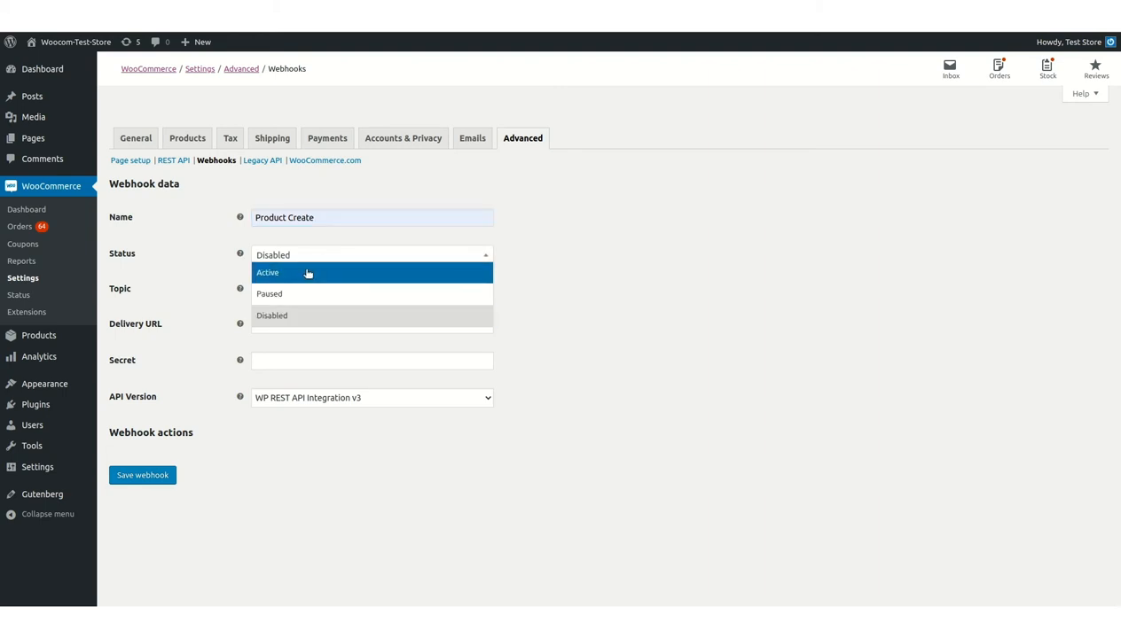
click(307, 274)
click(293, 289)
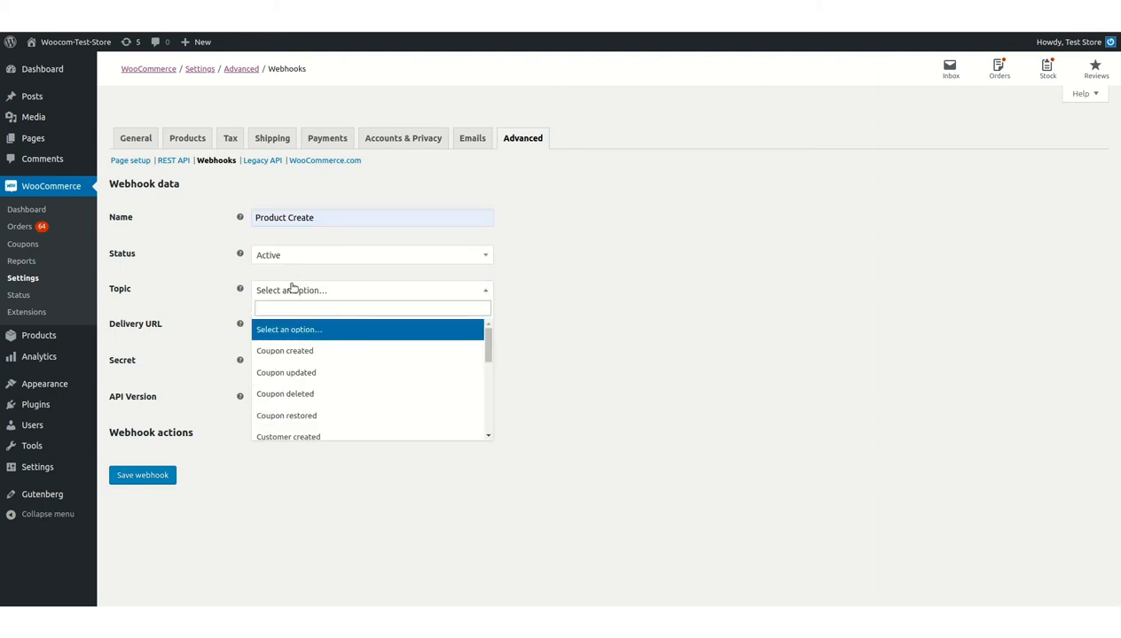
scroll(270, 424, down, 3)
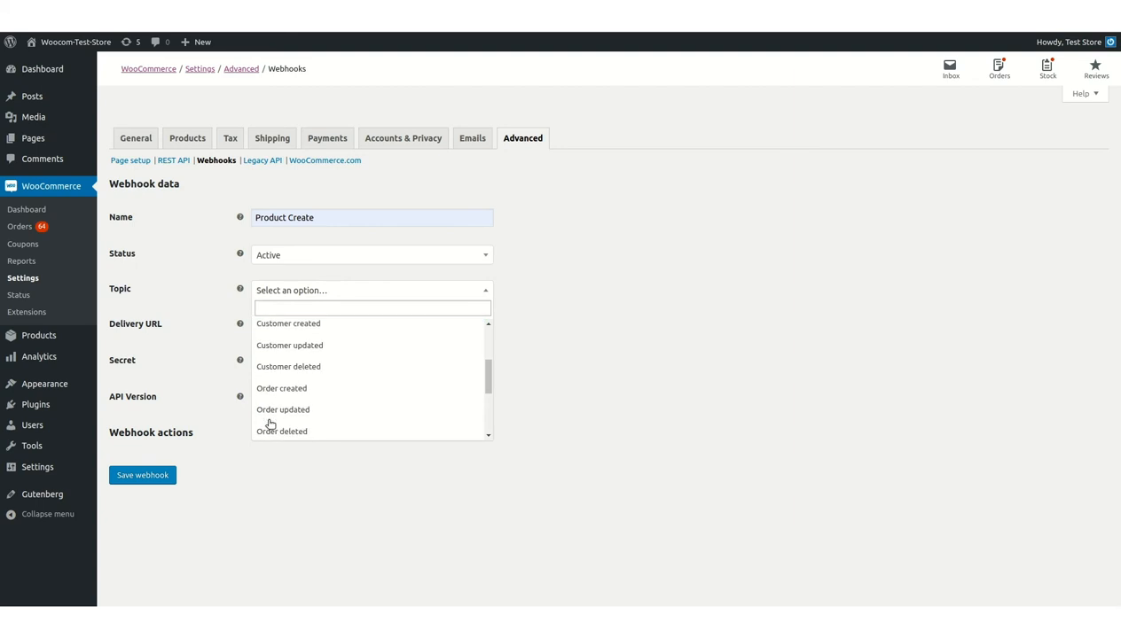
scroll(270, 424, down, 2)
click(283, 400)
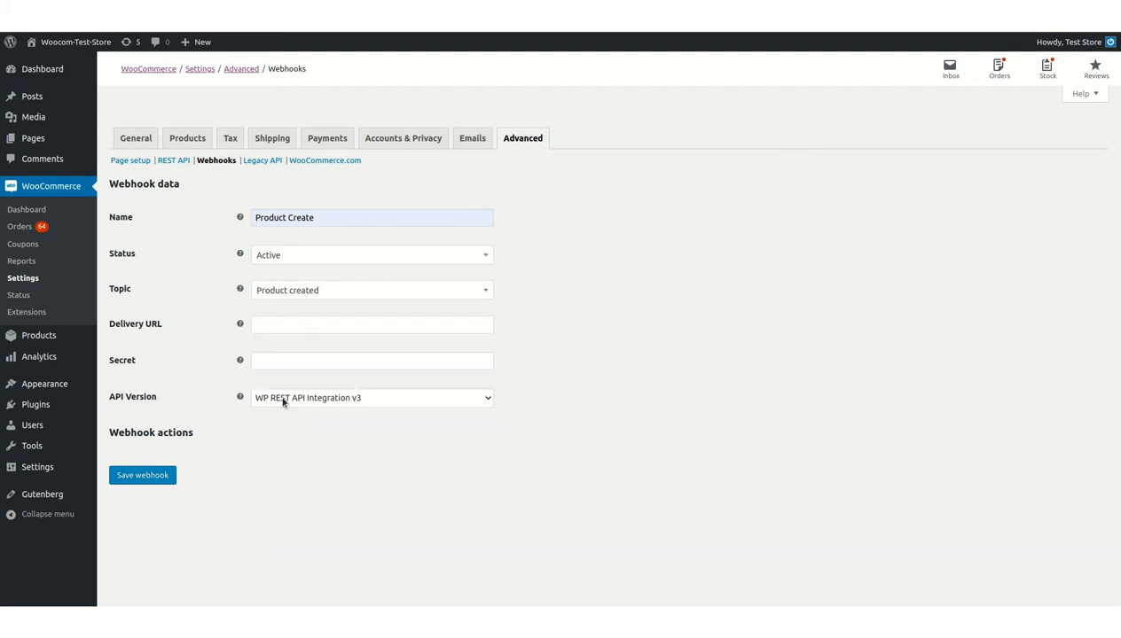
Step: Copy the product create delivery URL from the seller's WooCommerce configuration into the new webhook's Delivery URL field
click(282, 18)
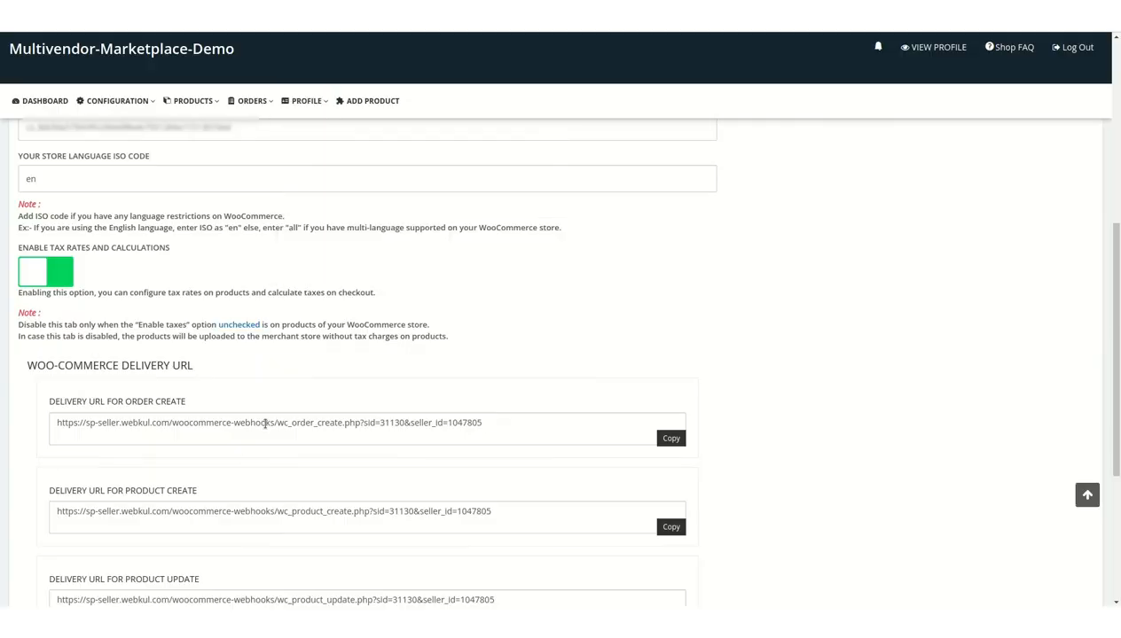
triple_click(184, 512)
key(ctrl+c)
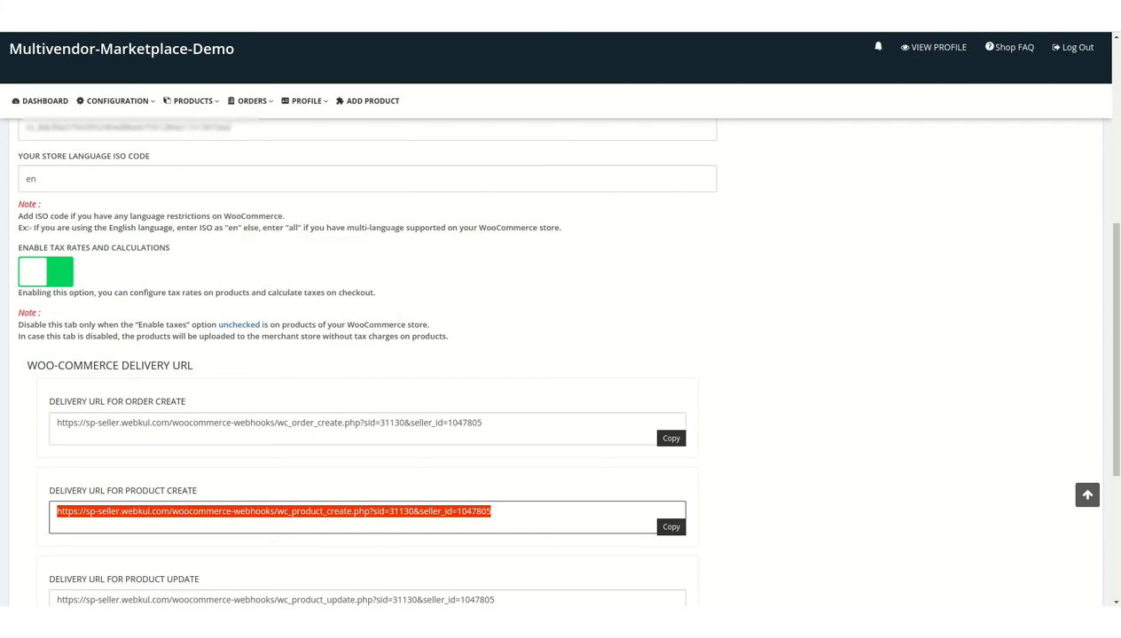
key(ctrl+Tab)
click(313, 329)
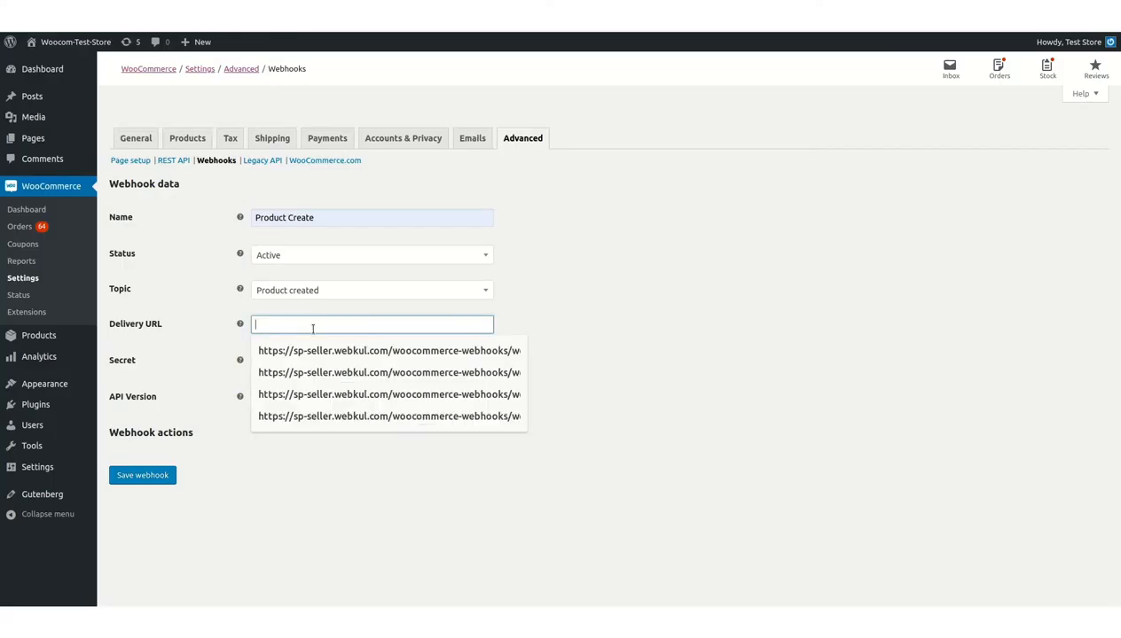
key(ctrl+v)
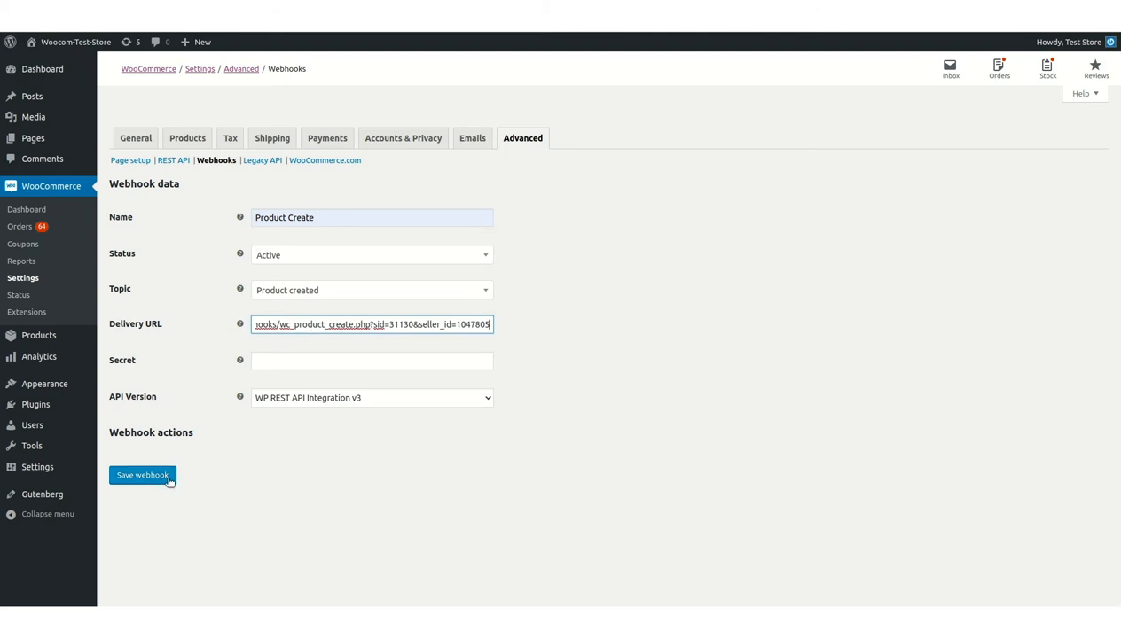
Step: Leave the new webhook unsaved and return to the list of existing webhooks
click(215, 162)
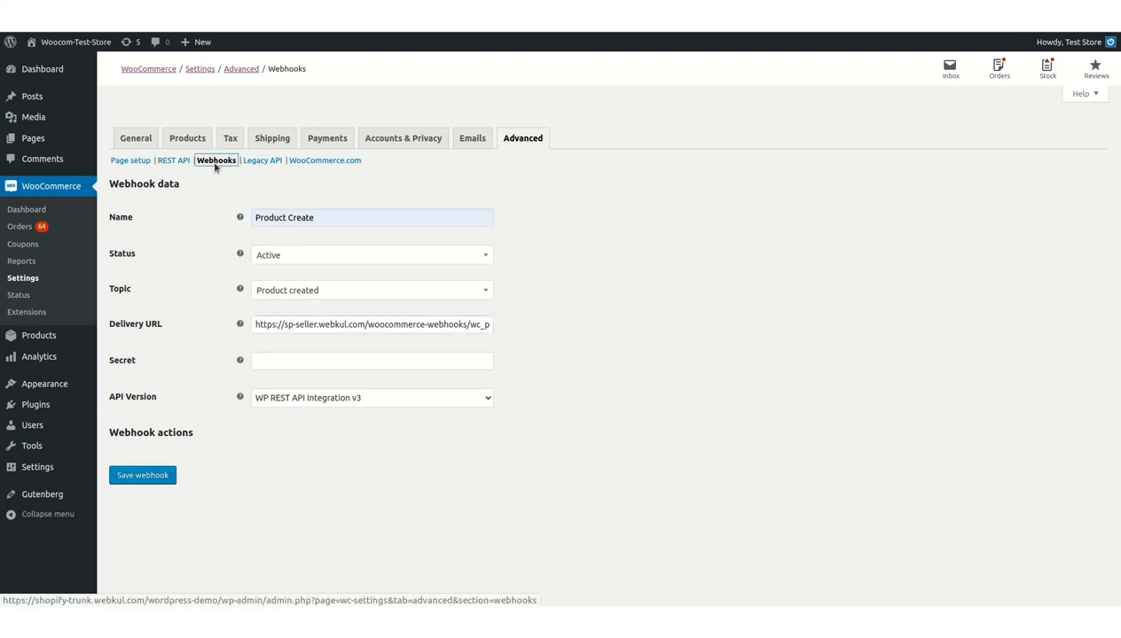
mouse_move(167, 290)
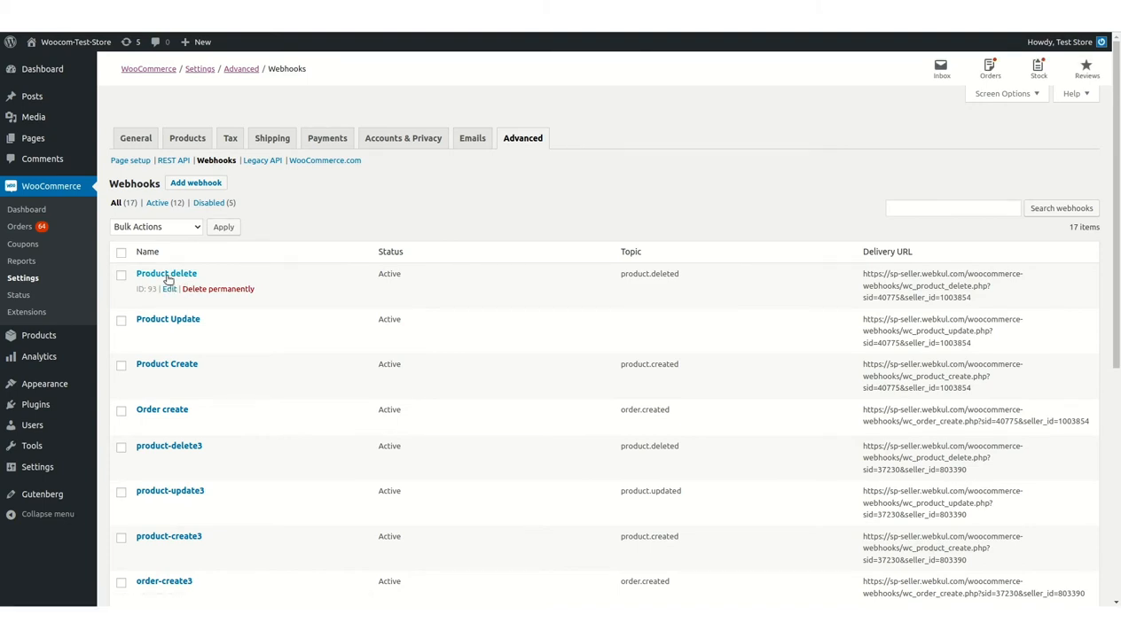
Step: Review the store's existing webhooks and the WooCommerce delivery URLs for order create, product create, product update and product delete
mouse_move(160, 331)
mouse_move(153, 424)
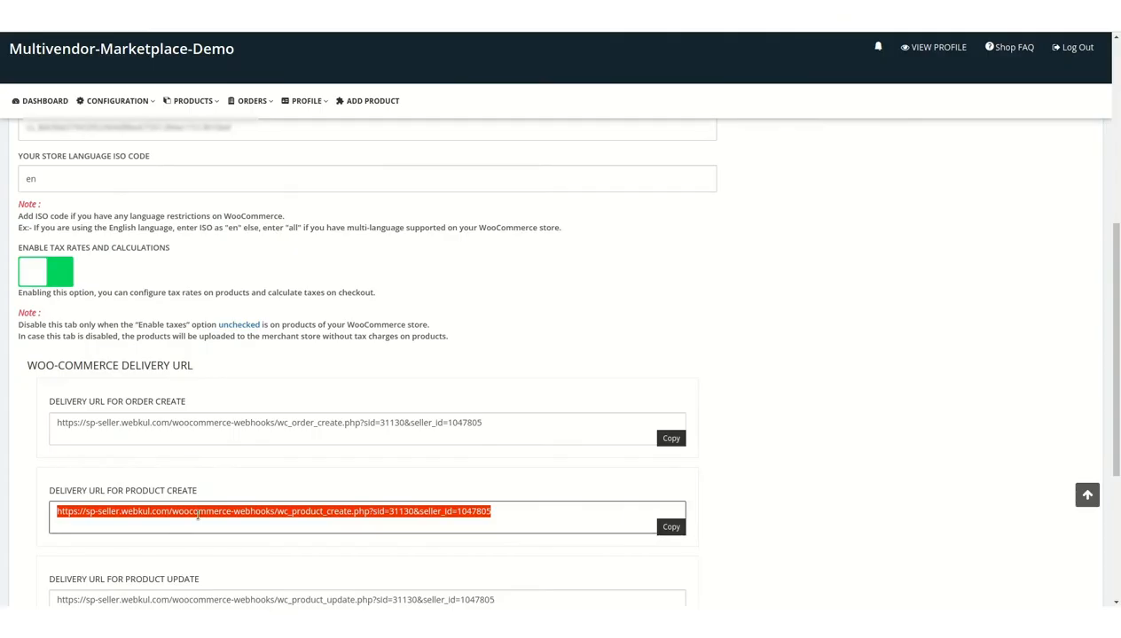
scroll(198, 513, down, 3)
scroll(198, 521, up, 2)
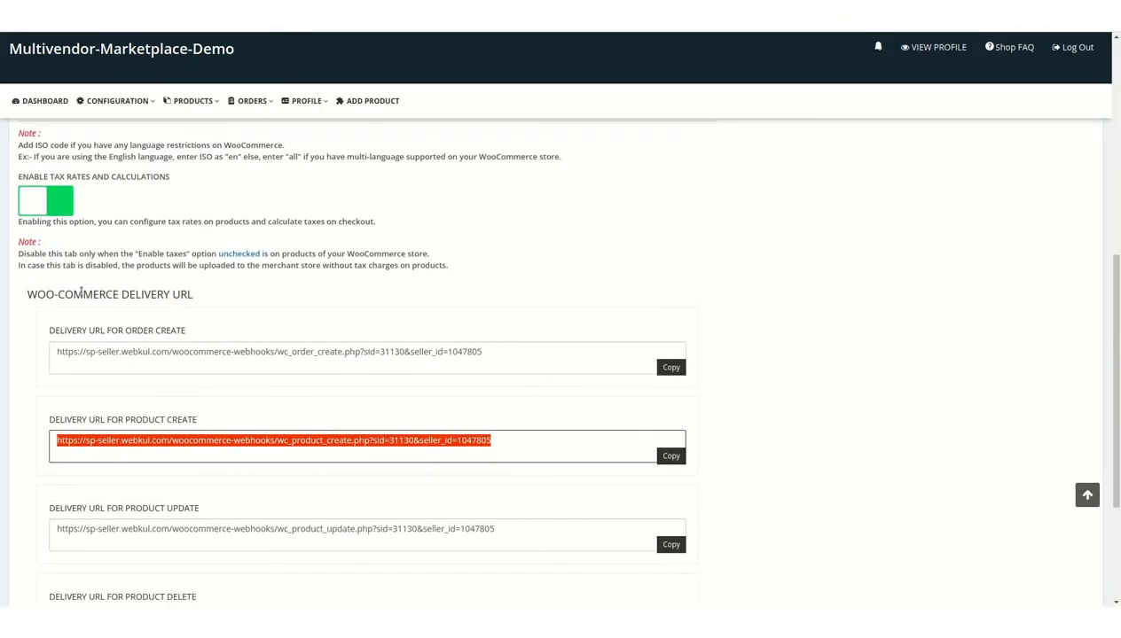
scroll(175, 450, down, 2)
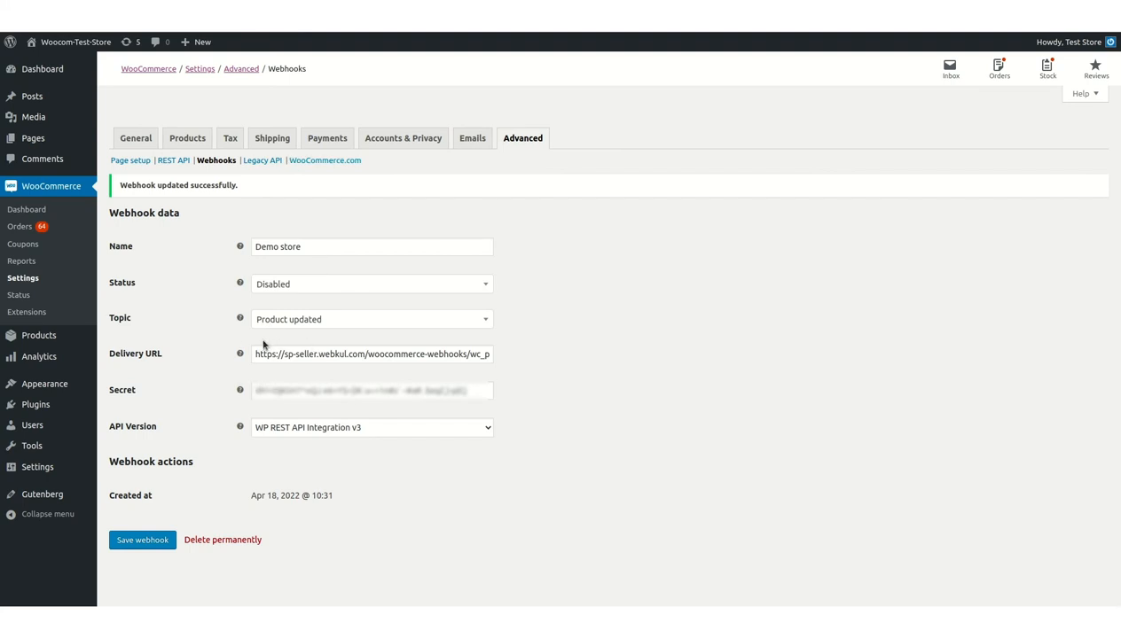
Step: Return from the Demo store webhook to the webhooks list and start adding another webhook
click(216, 163)
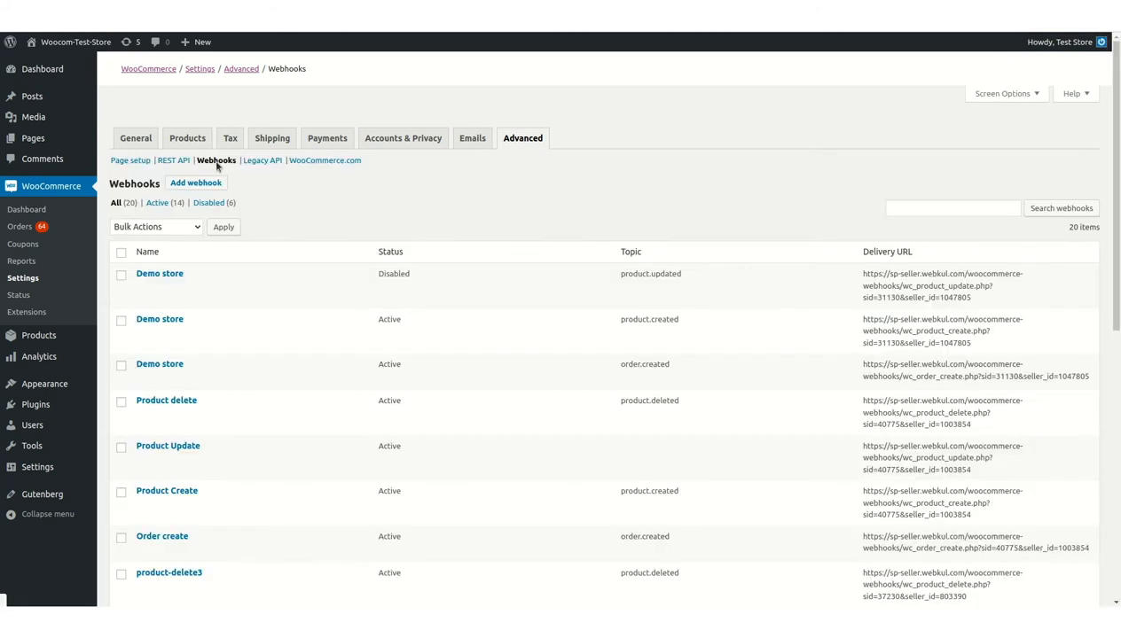
click(193, 184)
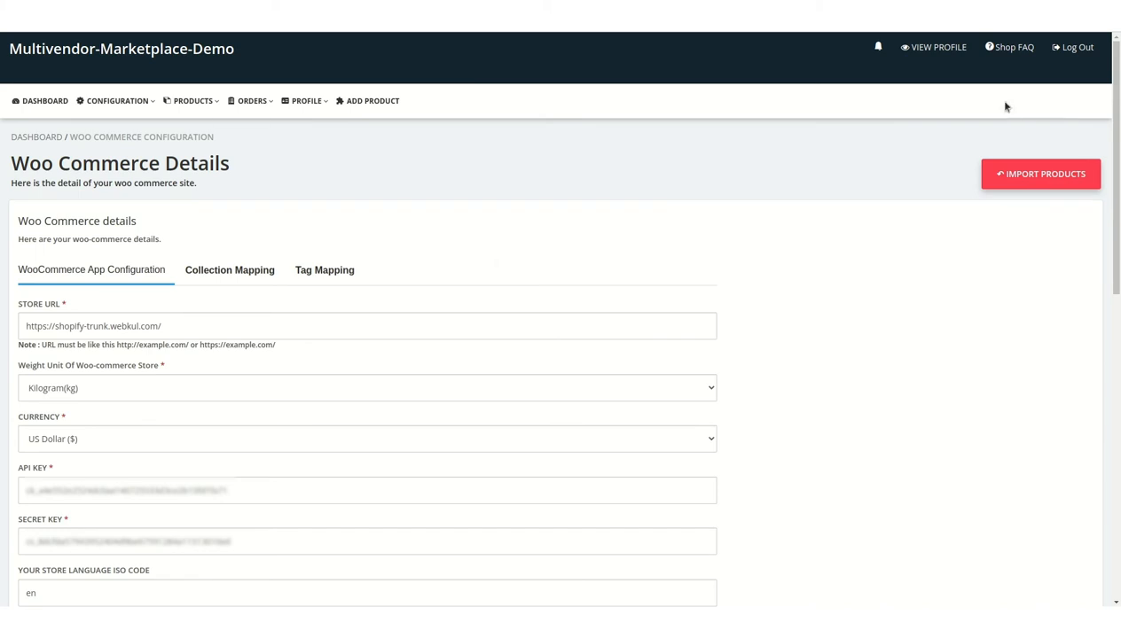
Step: Open product import from the seller's WooCommerce configuration and set the import duration from 2022-04-01 to 2022-04-18
click(1034, 182)
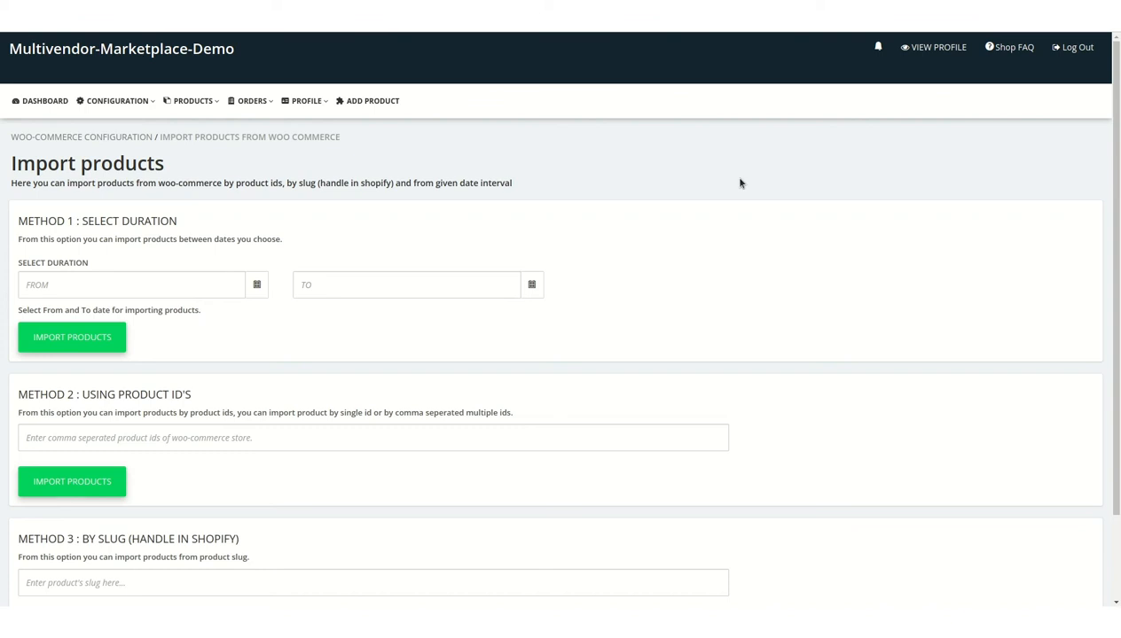
click(119, 292)
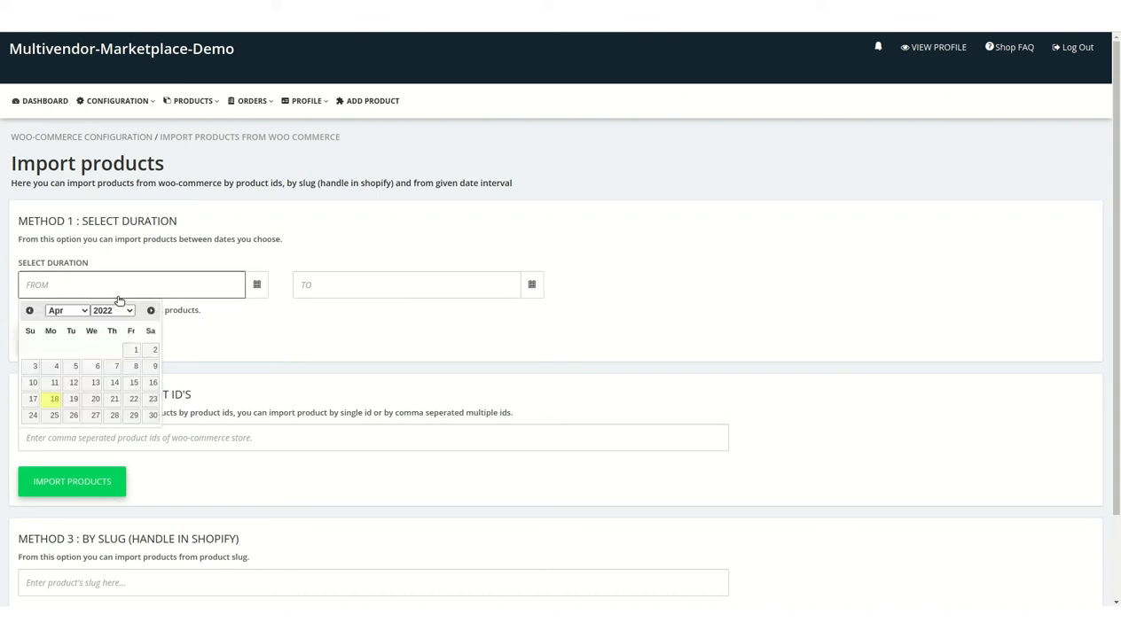
click(134, 350)
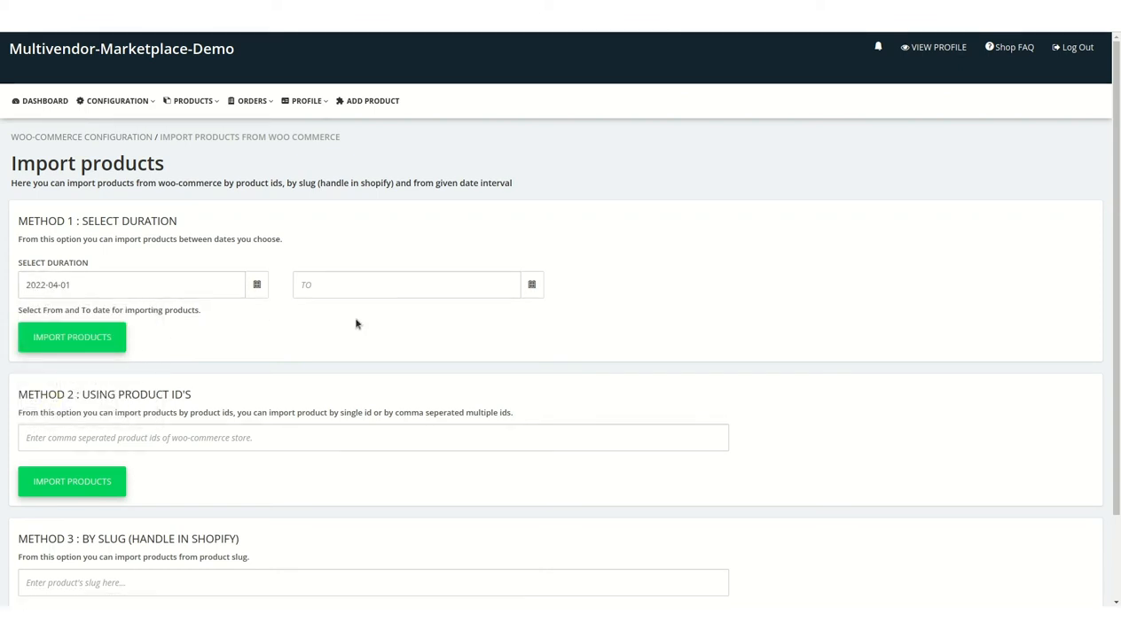
click(381, 284)
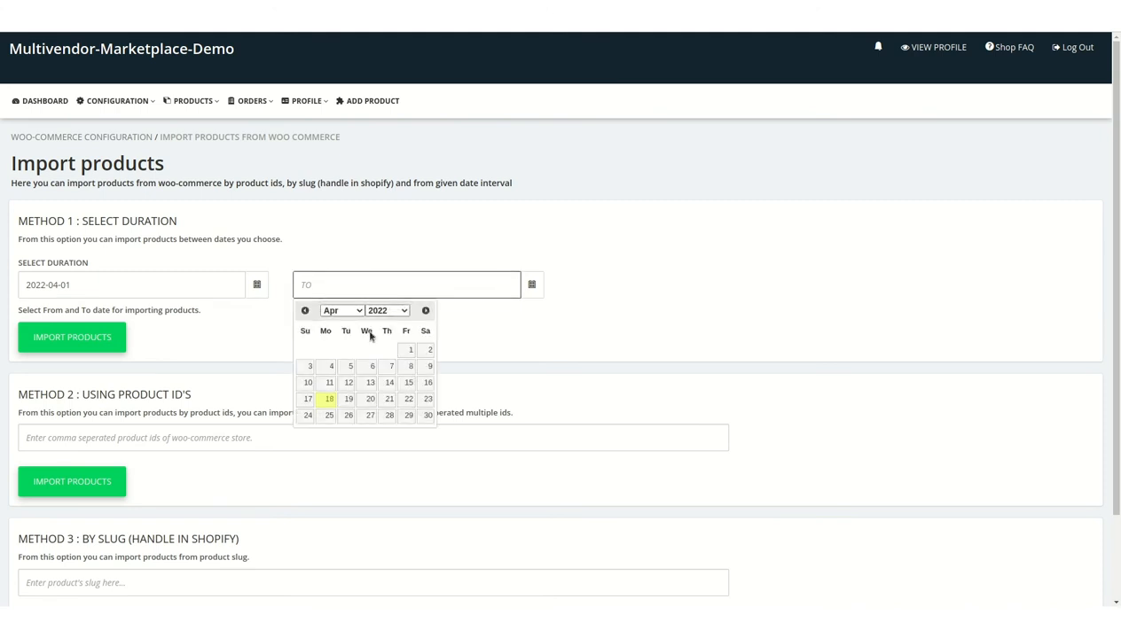
click(327, 400)
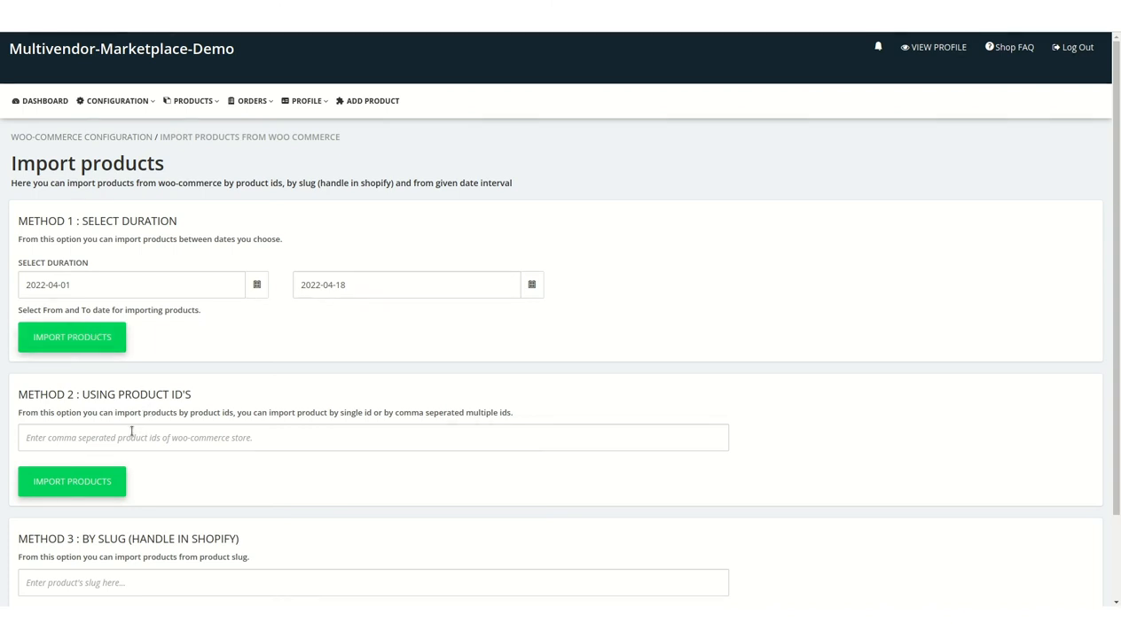
Step: Try to import Adidas Shoes by copying its product ID 4368 from WooCommerce into the seller's import by product IDs
scroll(130, 433, down, 1)
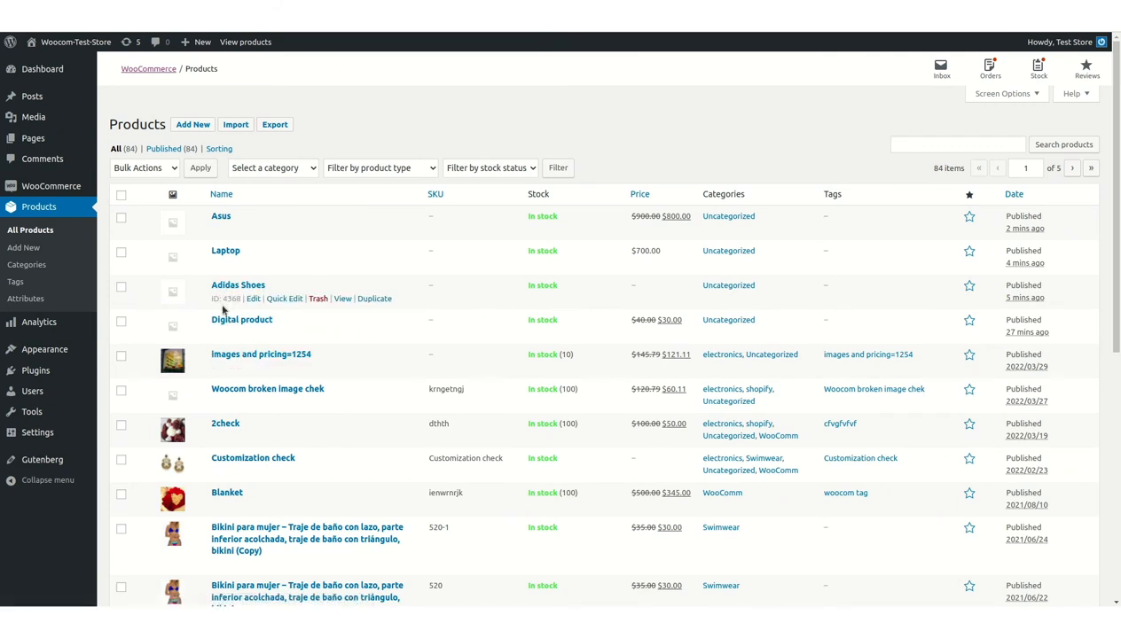
drag(223, 301, 241, 300)
key(ctrl+c)
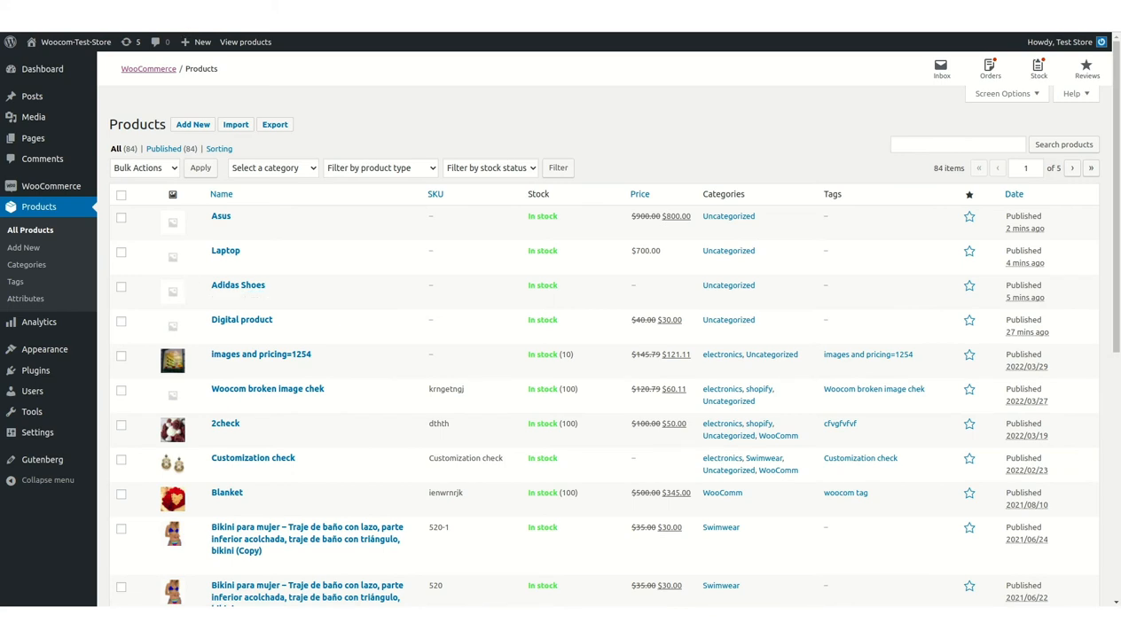
key(ctrl+Tab)
click(133, 400)
key(ctrl+v)
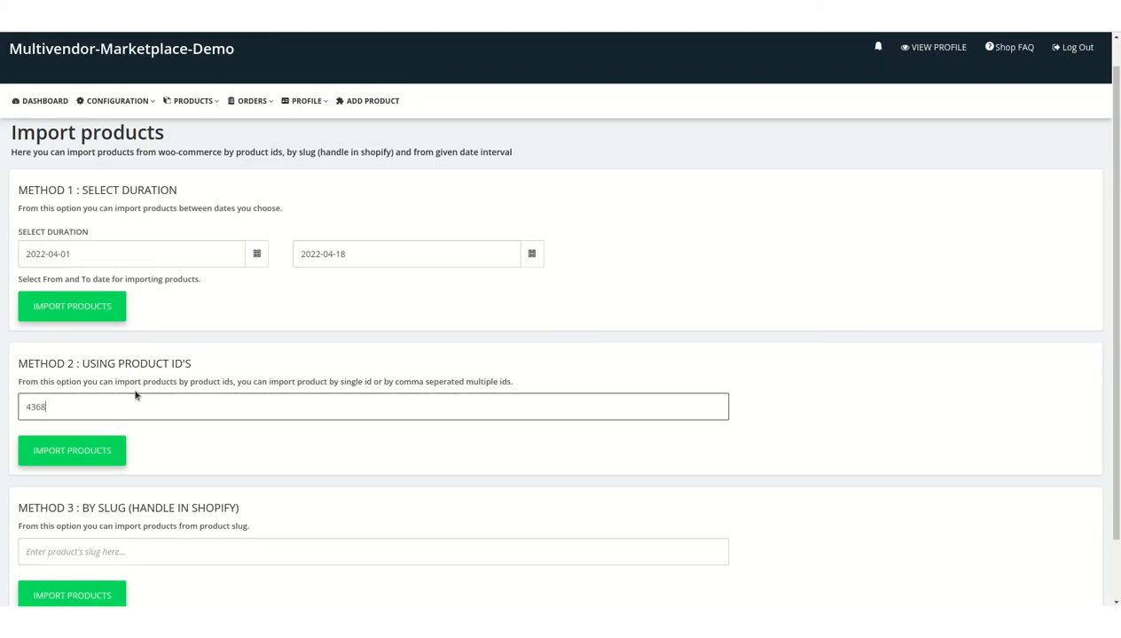
click(91, 451)
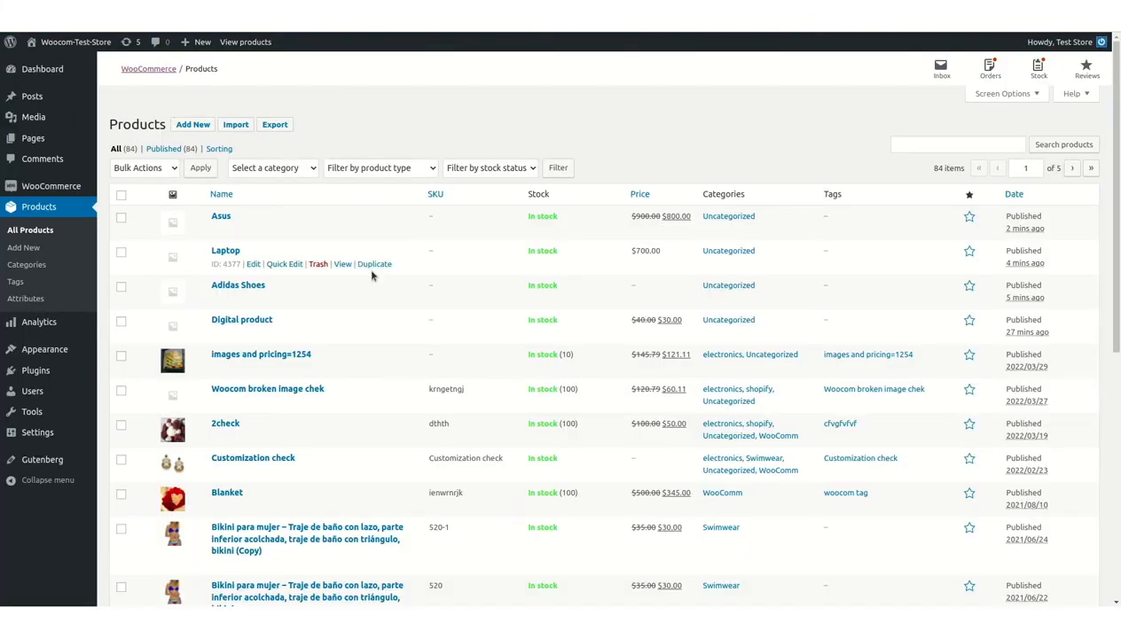
Step: Copy the ID 1879 of product 2 woo from WooCommerce and import that product by ID in the seller panel
scroll(247, 462, down, 1)
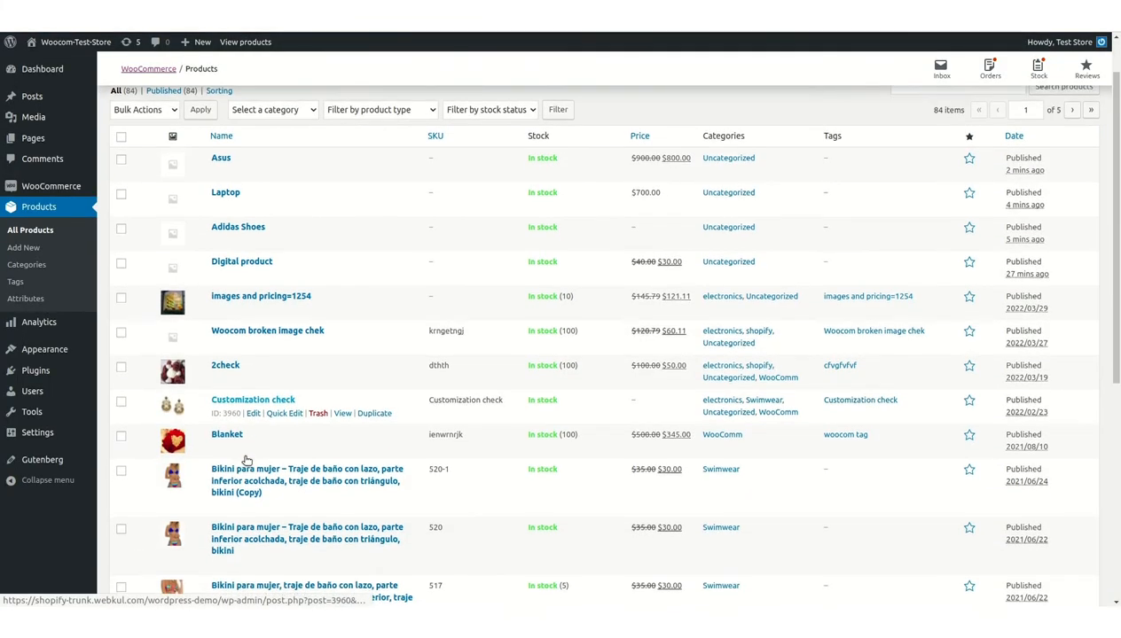
scroll(250, 483, down, 2)
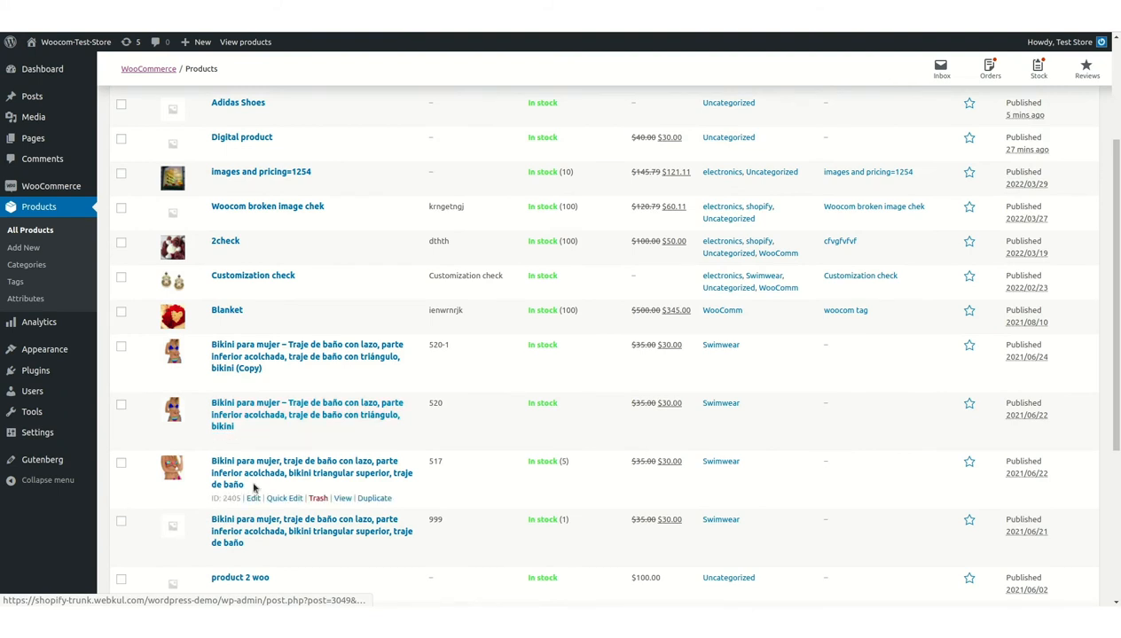
scroll(254, 487, down, 1)
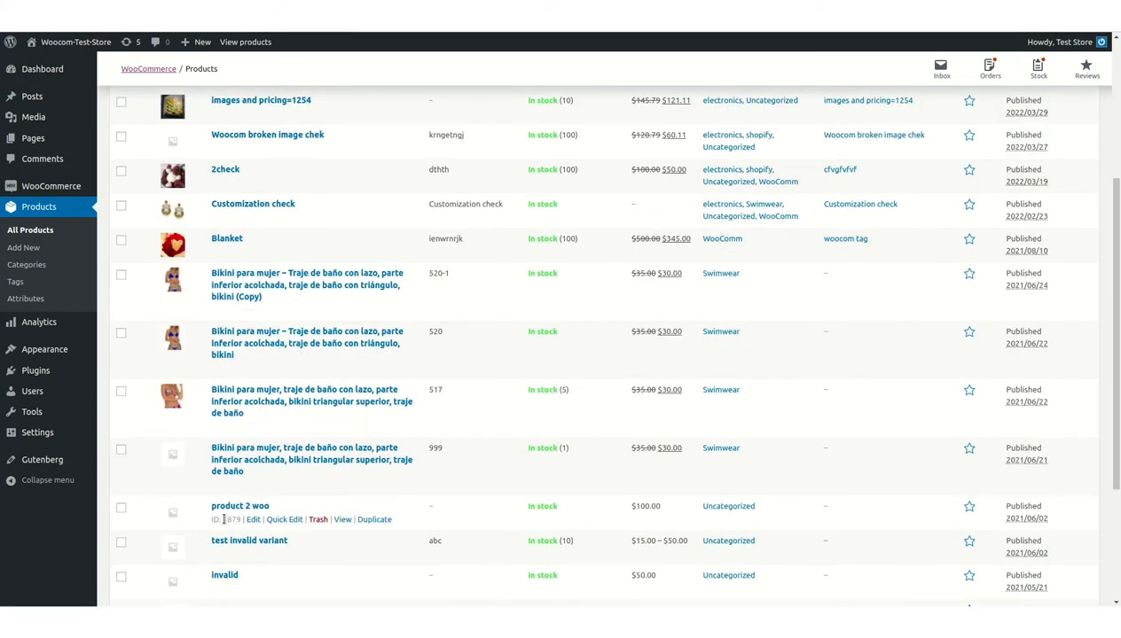
drag(224, 520, 242, 520)
key(ctrl+c)
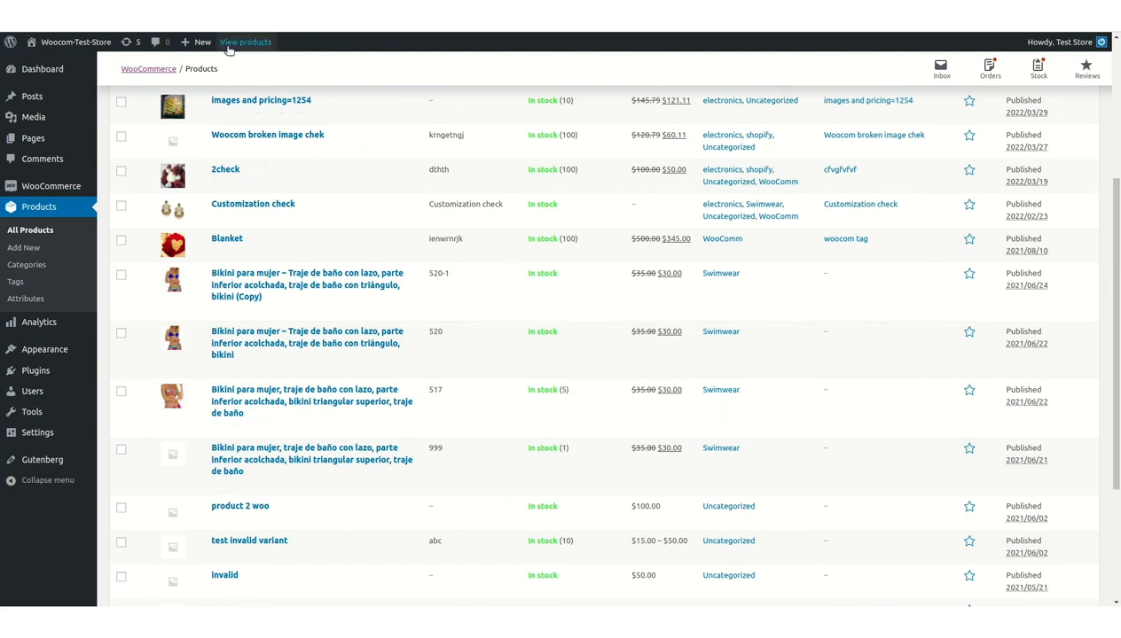
click(227, 18)
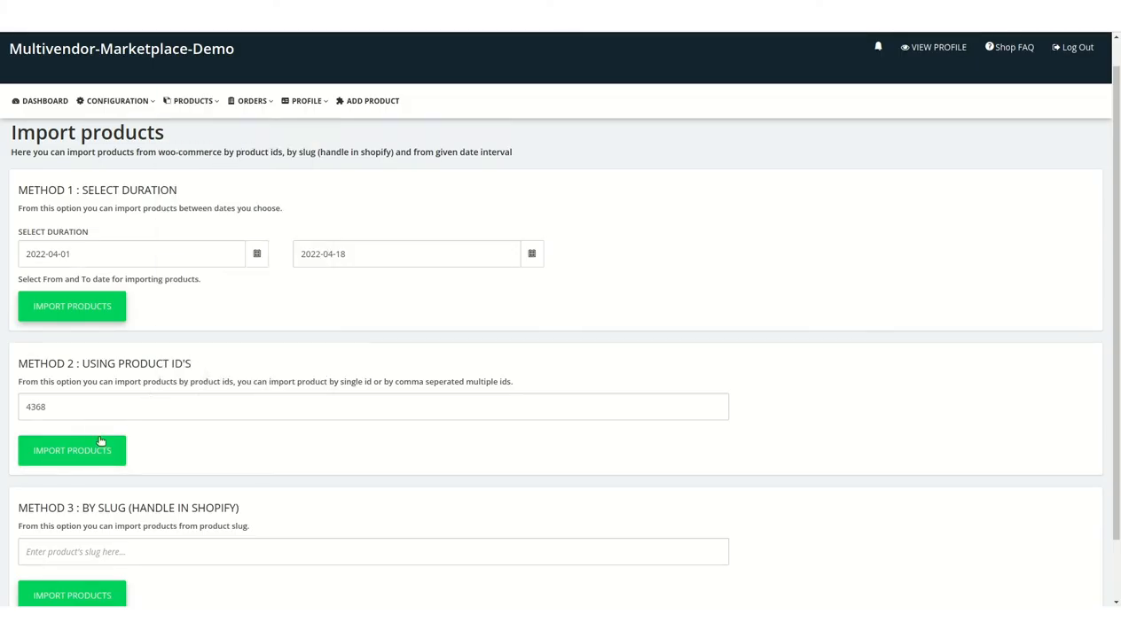
double_click(68, 404)
key(ctrl+v)
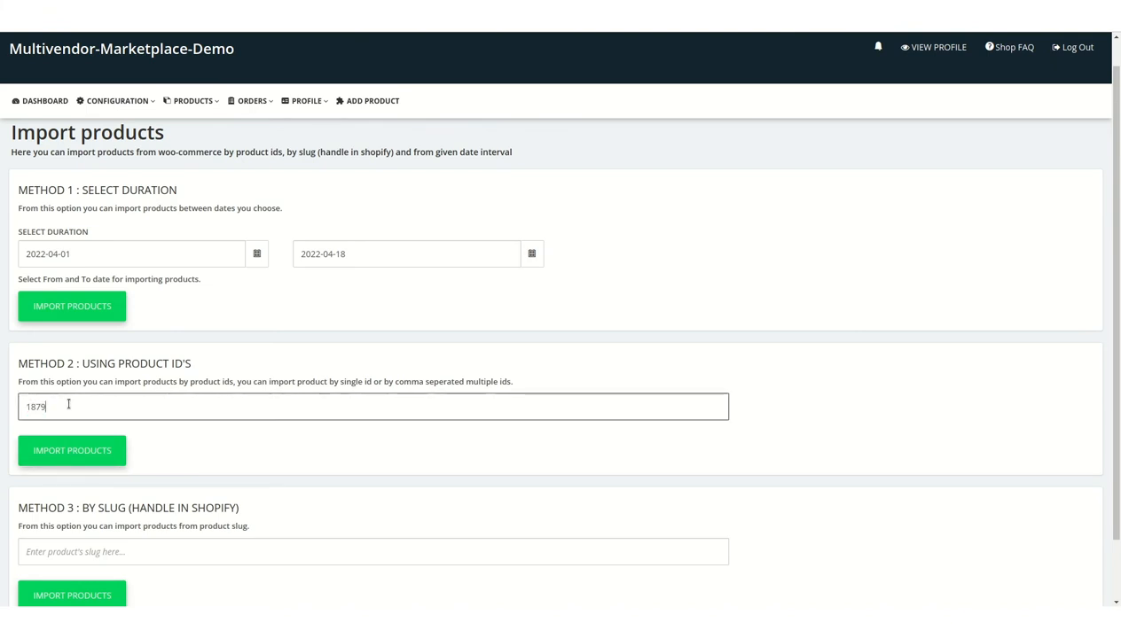
click(89, 450)
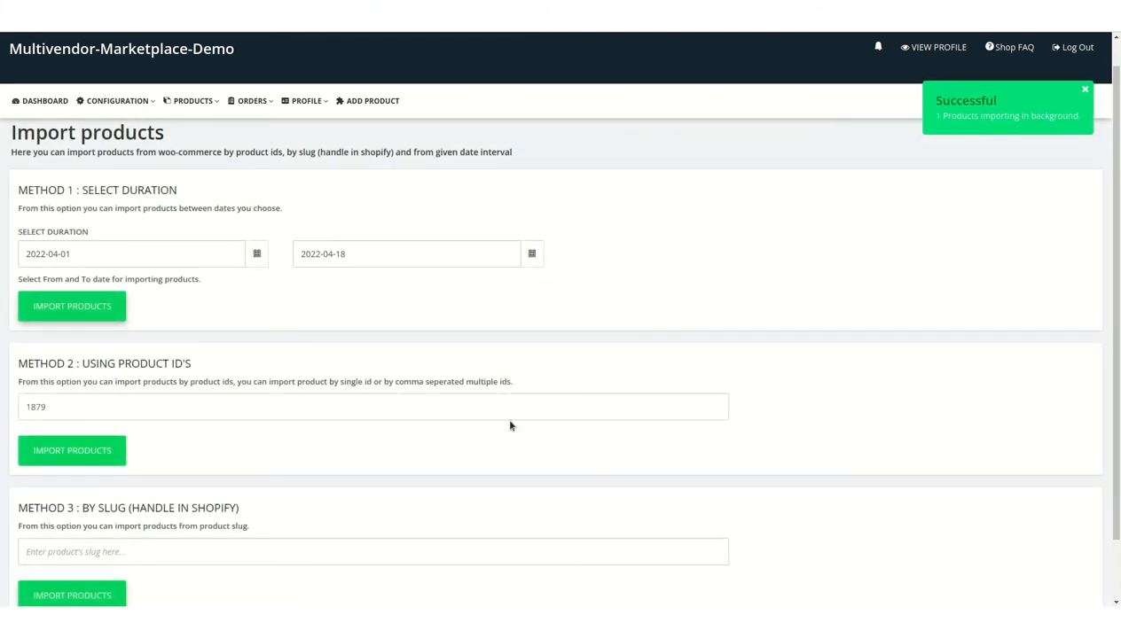
Step: Import a product by slug using "varinat product new", copied from the WooCommerce product list without leading spaces
scroll(523, 413, down, 2)
click(216, 486)
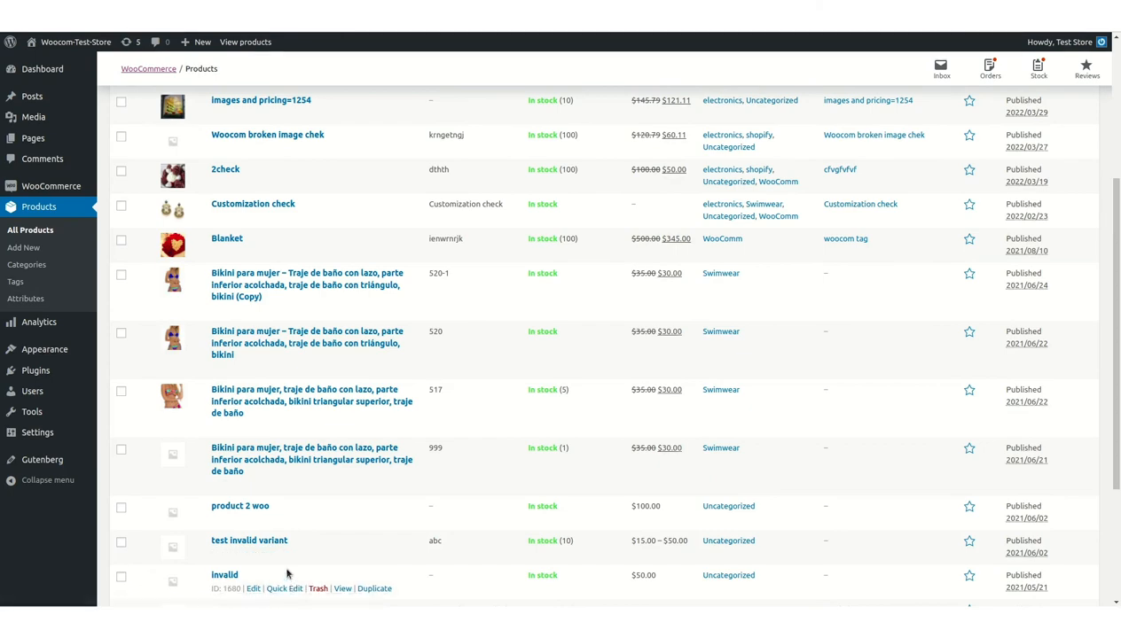
scroll(294, 532, down, 3)
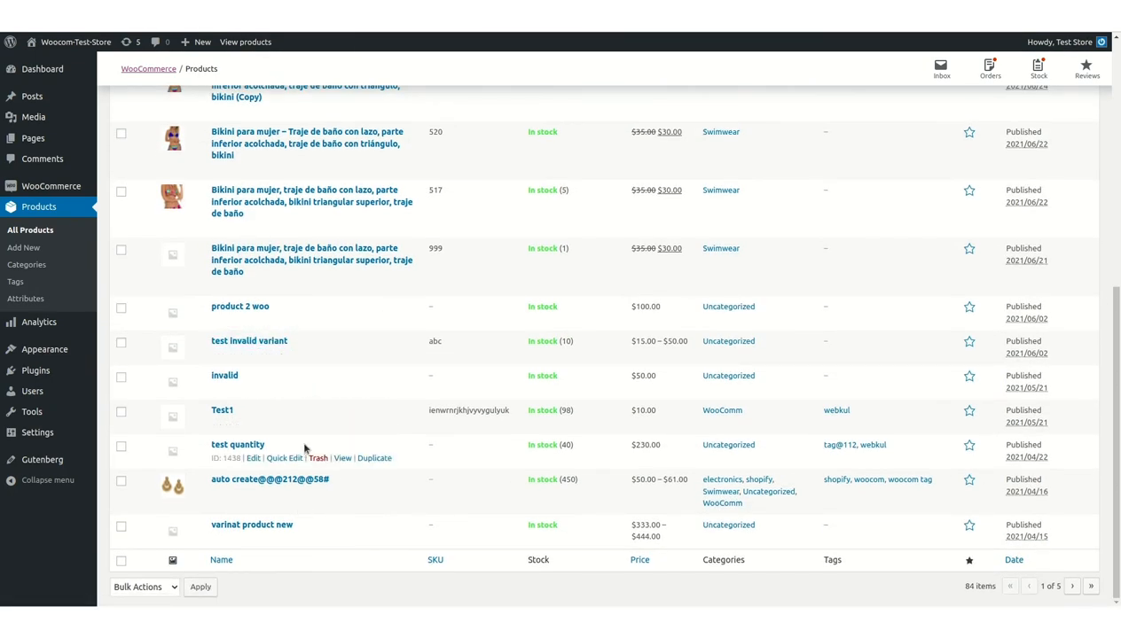
drag(293, 526, 196, 528)
key(ctrl+c)
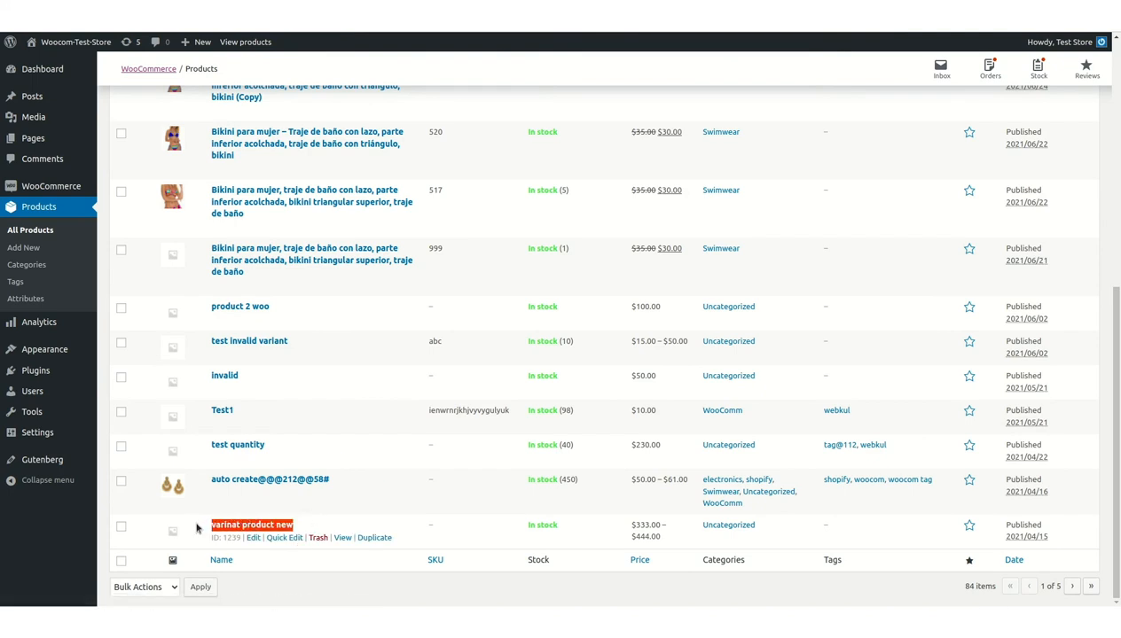
key(alt+Tab)
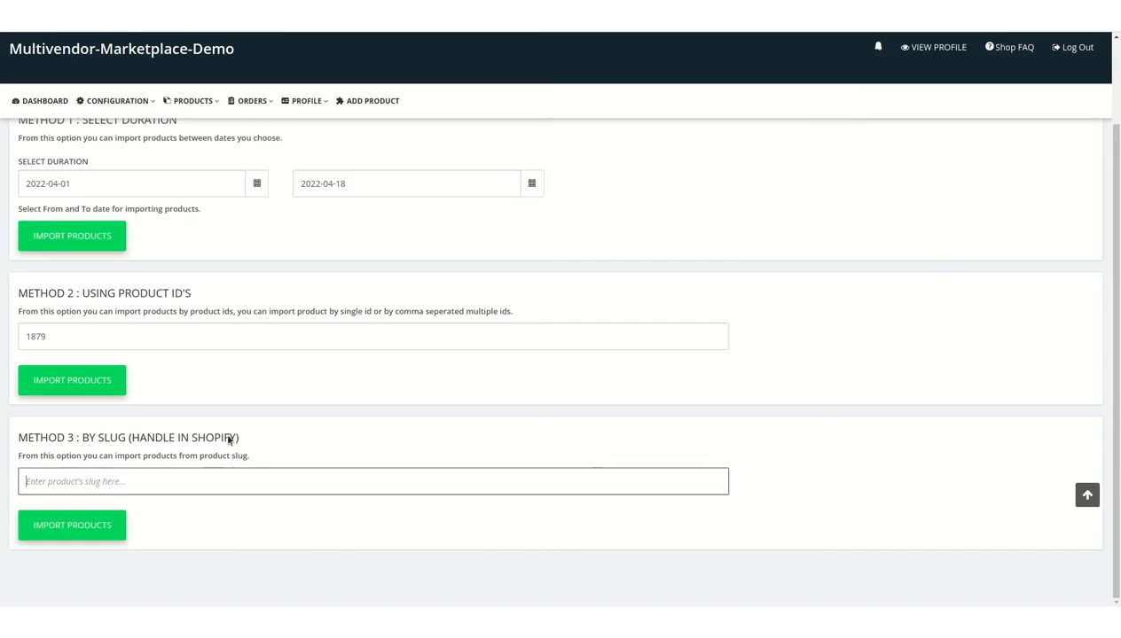
click(133, 483)
key(ctrl+v)
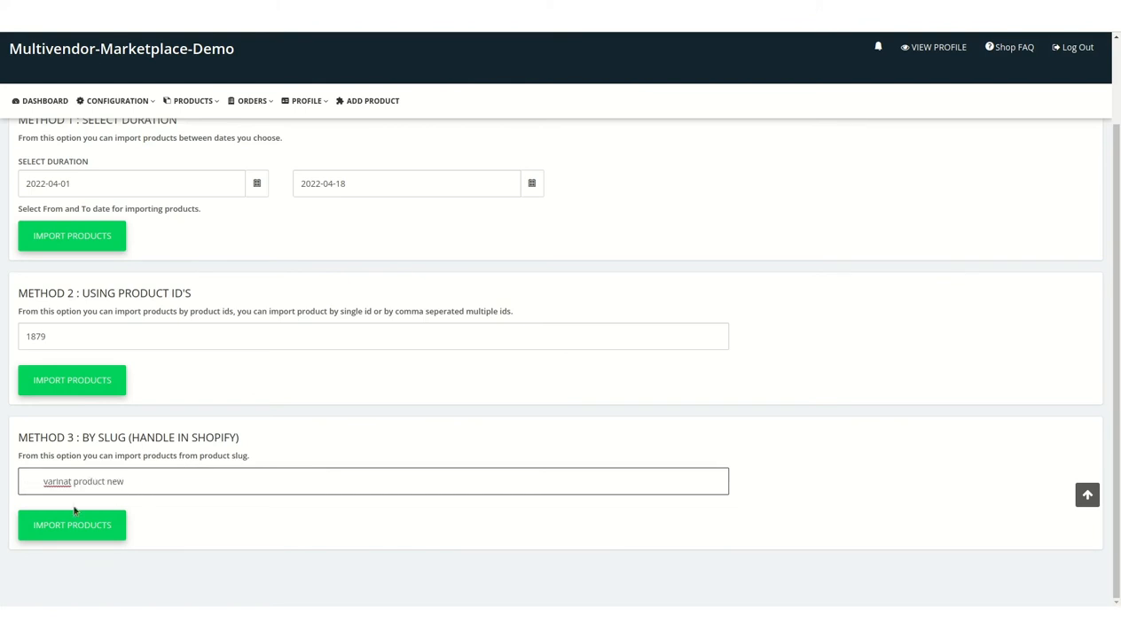
click(38, 483)
key(BackSpace)
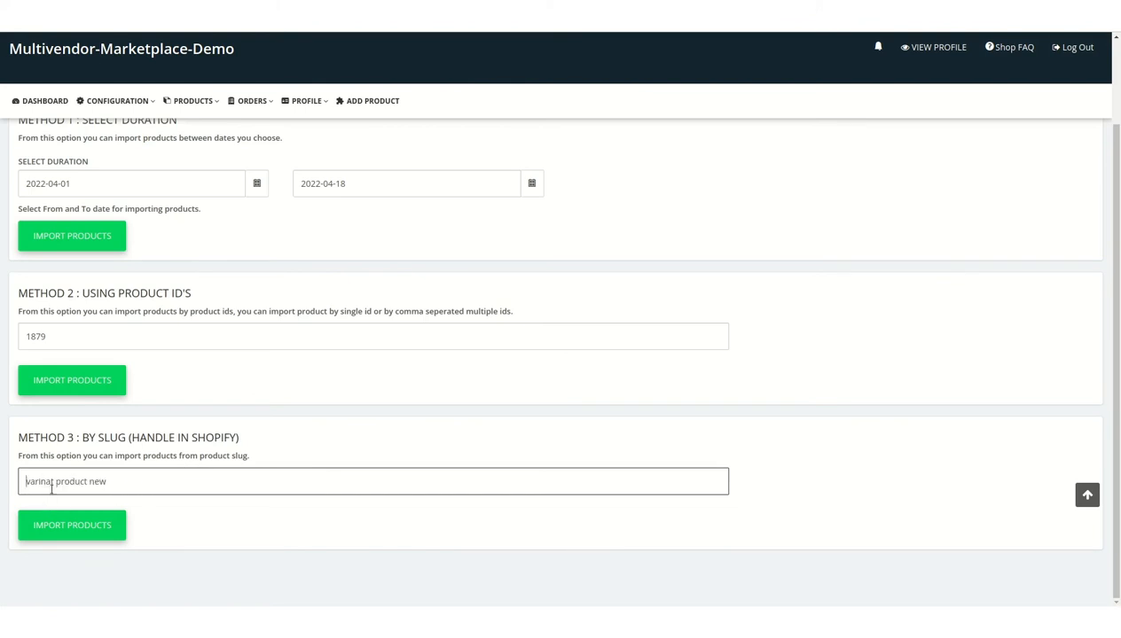
click(60, 520)
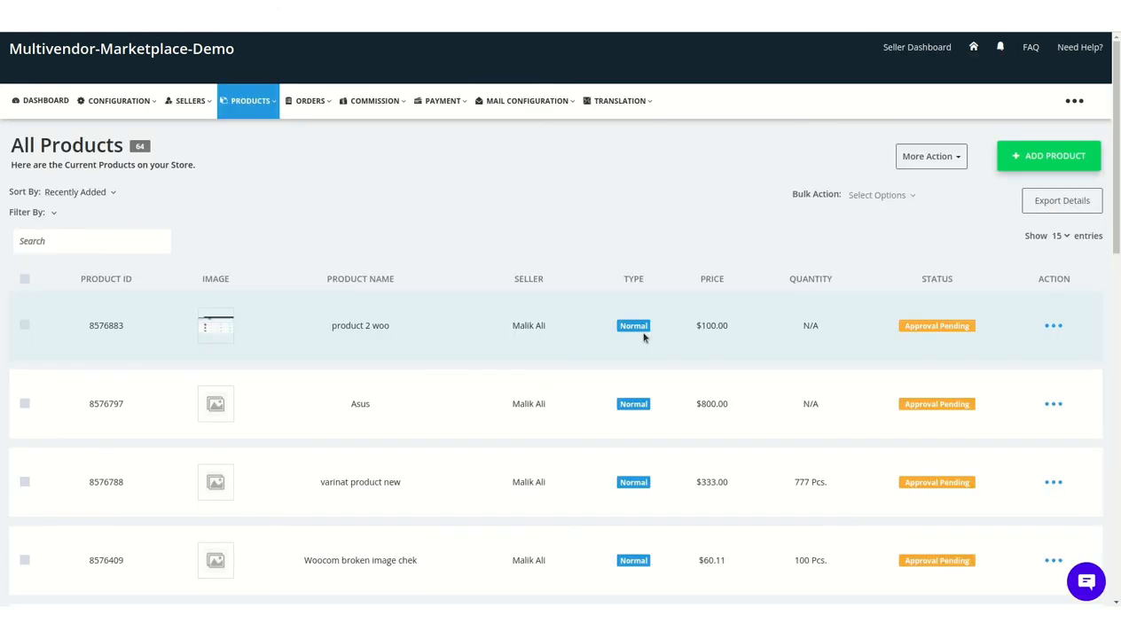
Step: Check the imported products and their approval status in the admin's and the seller's product listings
scroll(643, 337, down, 1)
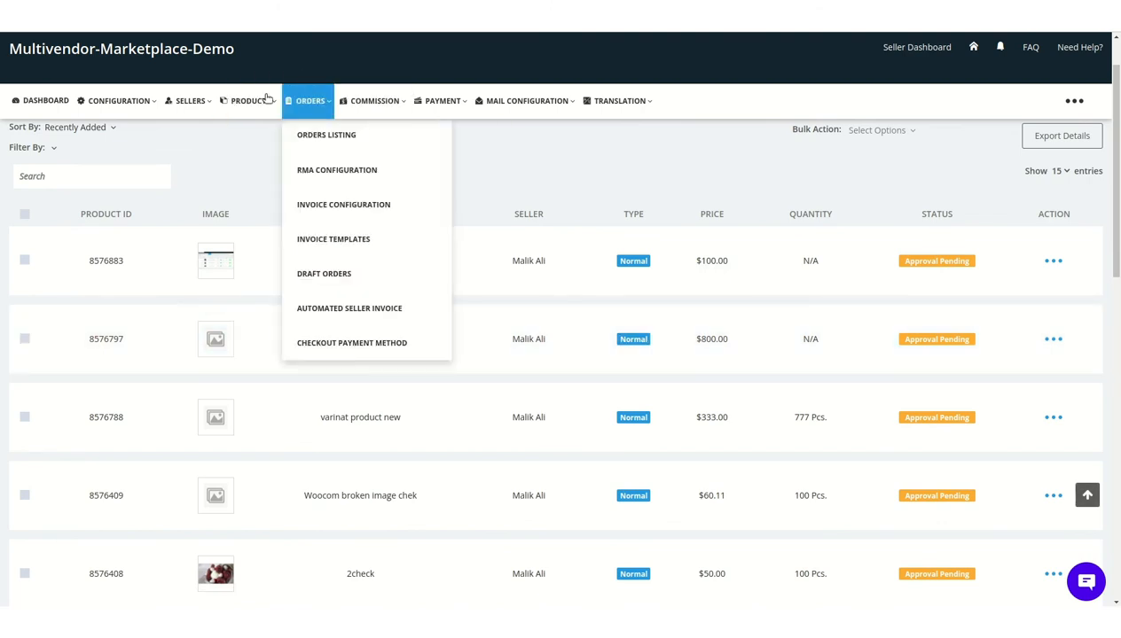
mouse_move(253, 100)
click(256, 137)
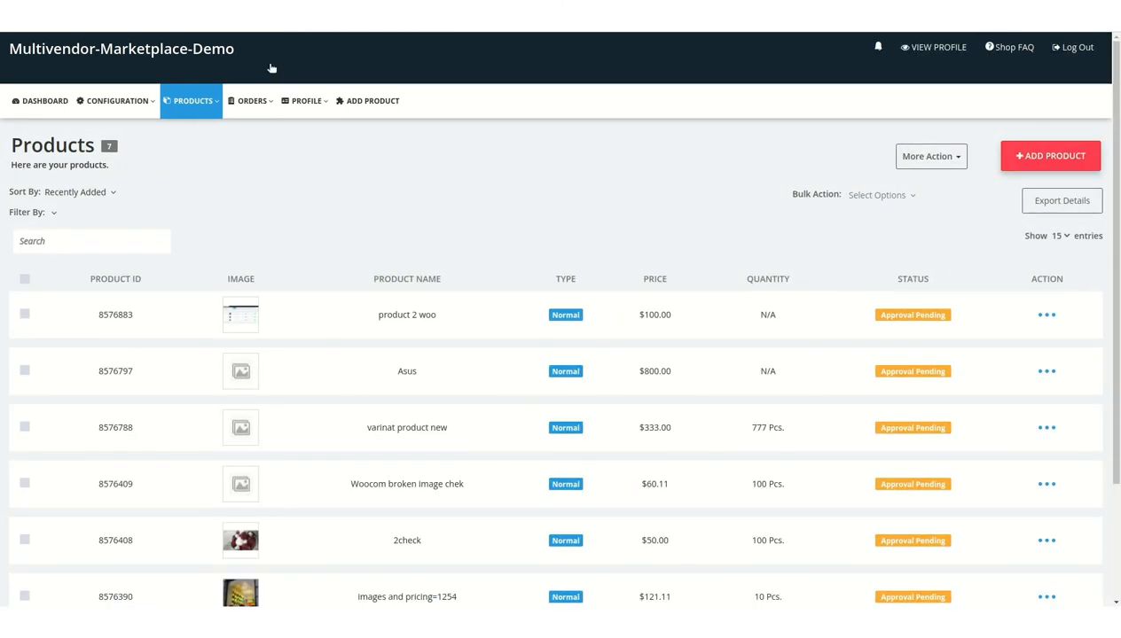
scroll(560, 366, down, 1)
scroll(559, 367, down, 2)
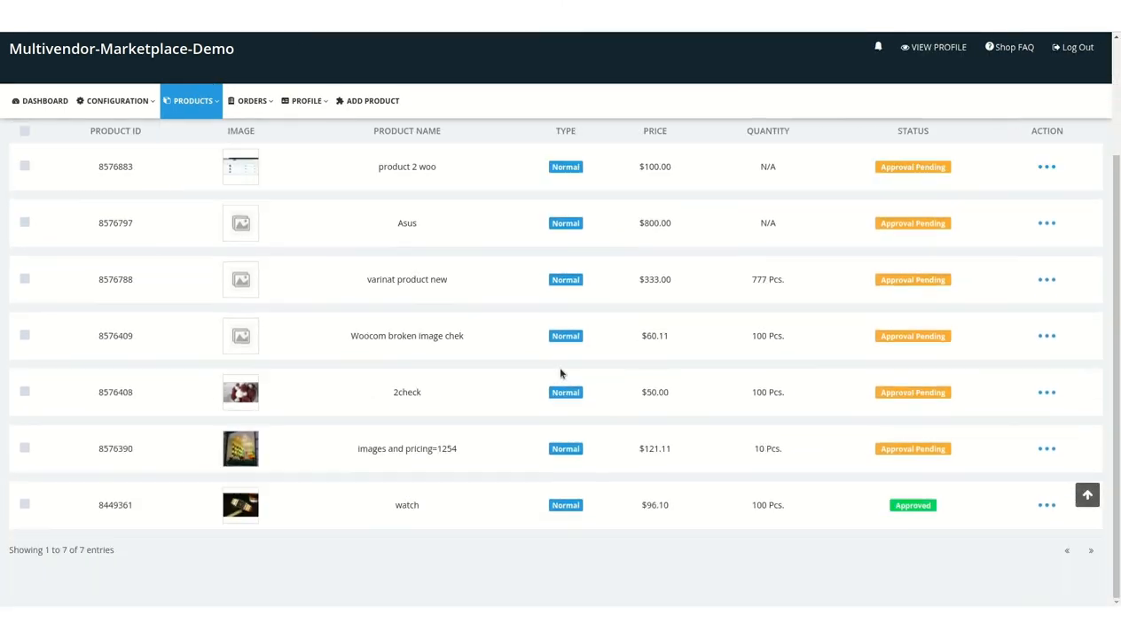
scroll(560, 372, up, 3)
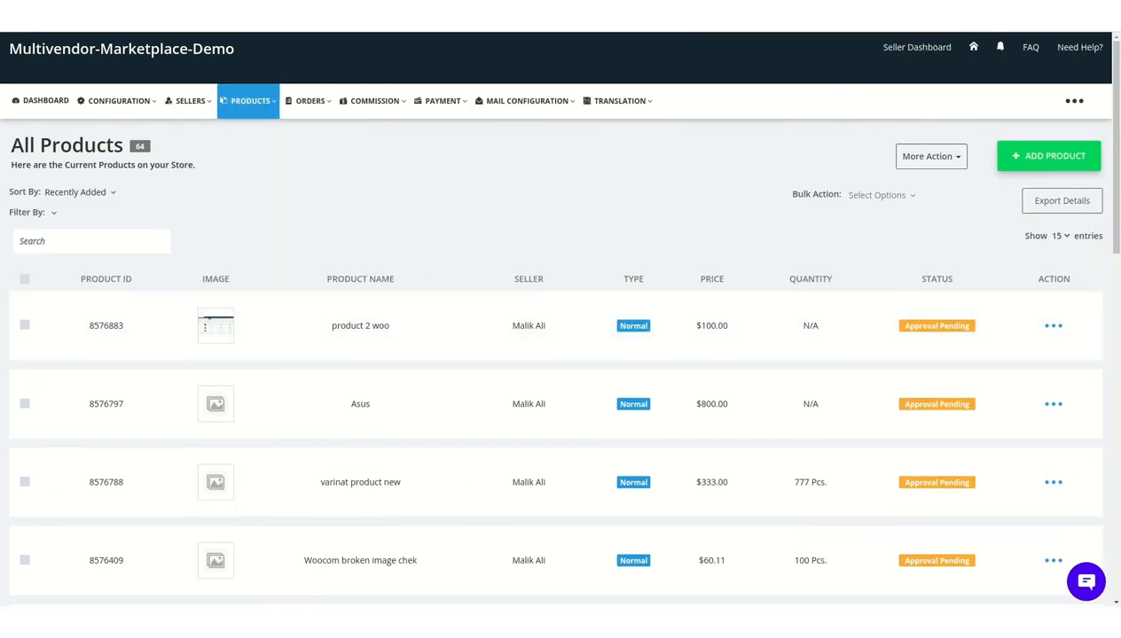
Step: Enable product 2 woo from the admin's All Products listing
click(1054, 329)
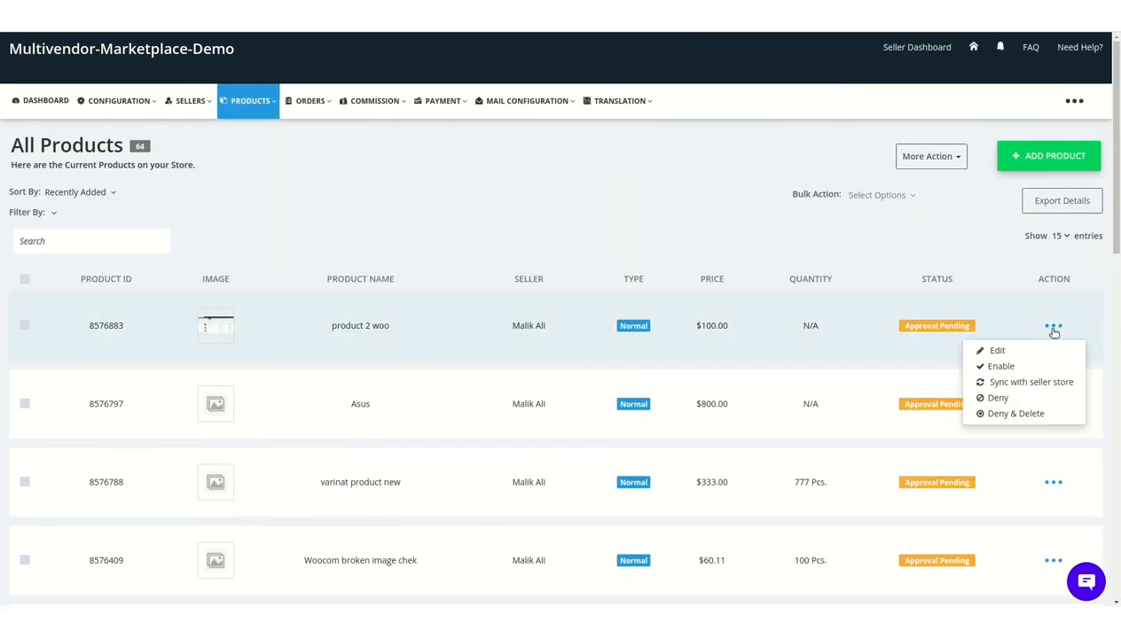
click(1000, 366)
click(487, 193)
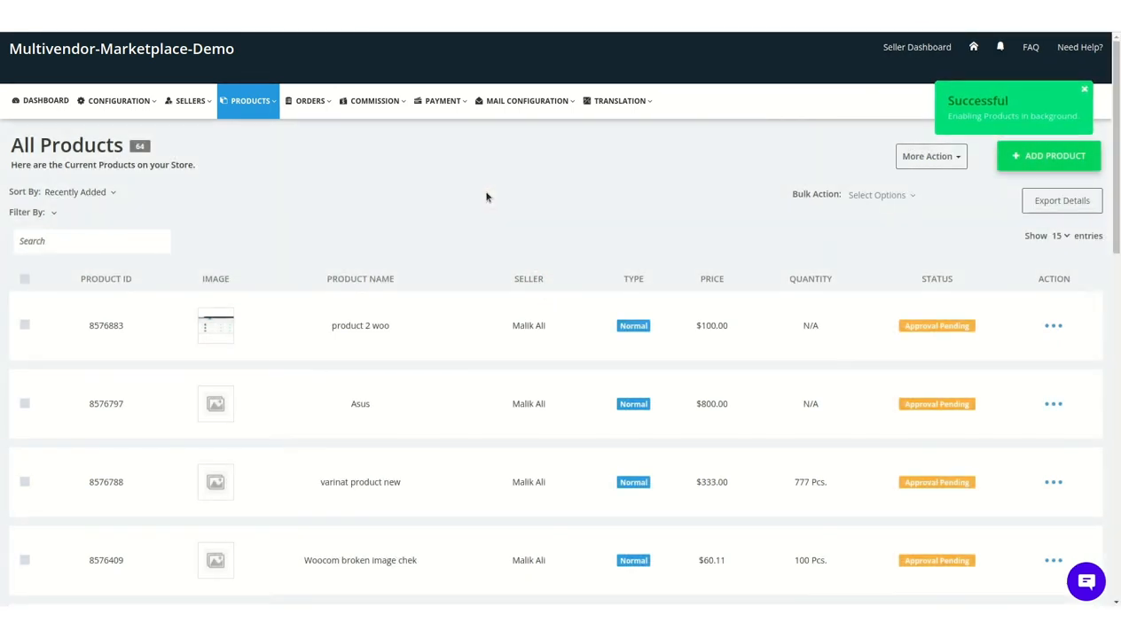
scroll(646, 328, down, 3)
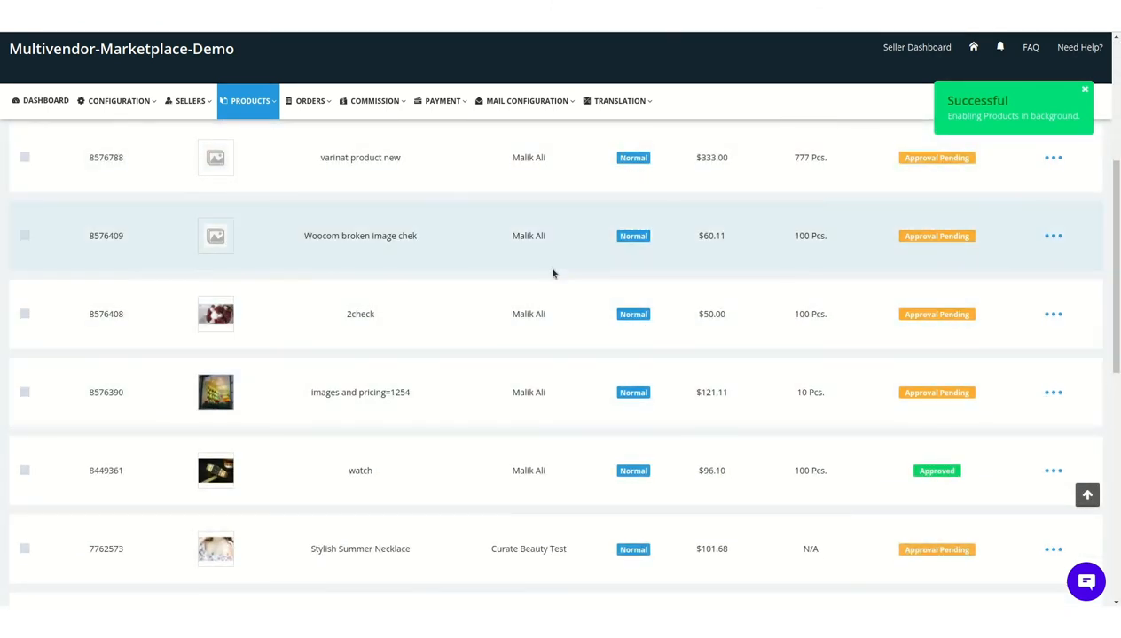
Step: Check the approval status of product 2 woo and the other imported products in the seller's product listing
scroll(551, 273, up, 1)
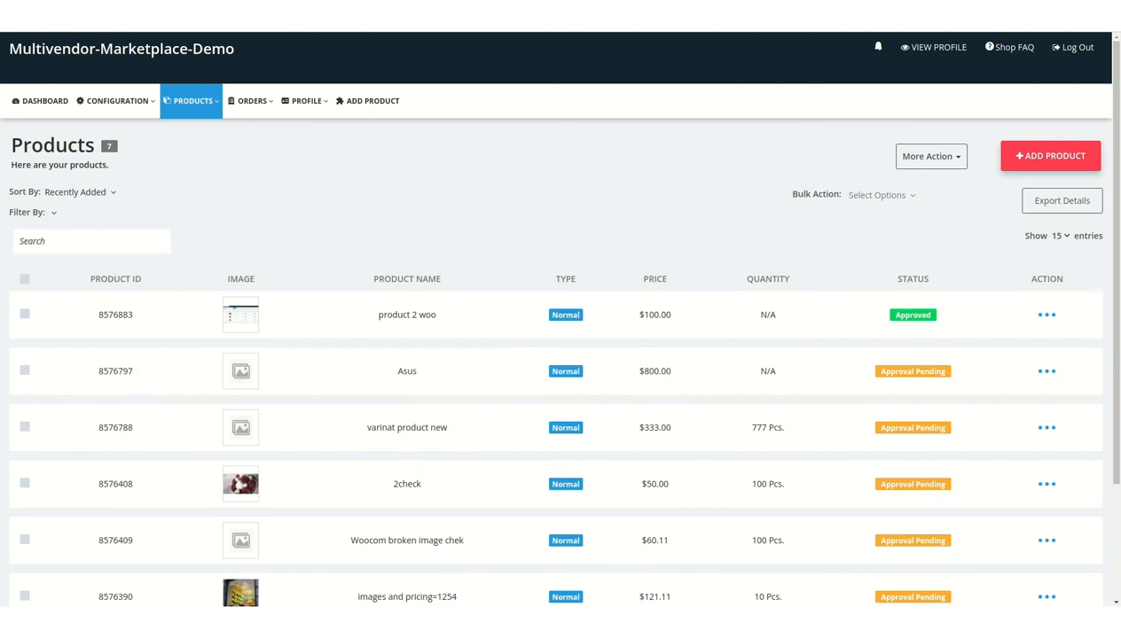
scroll(951, 32, down, 3)
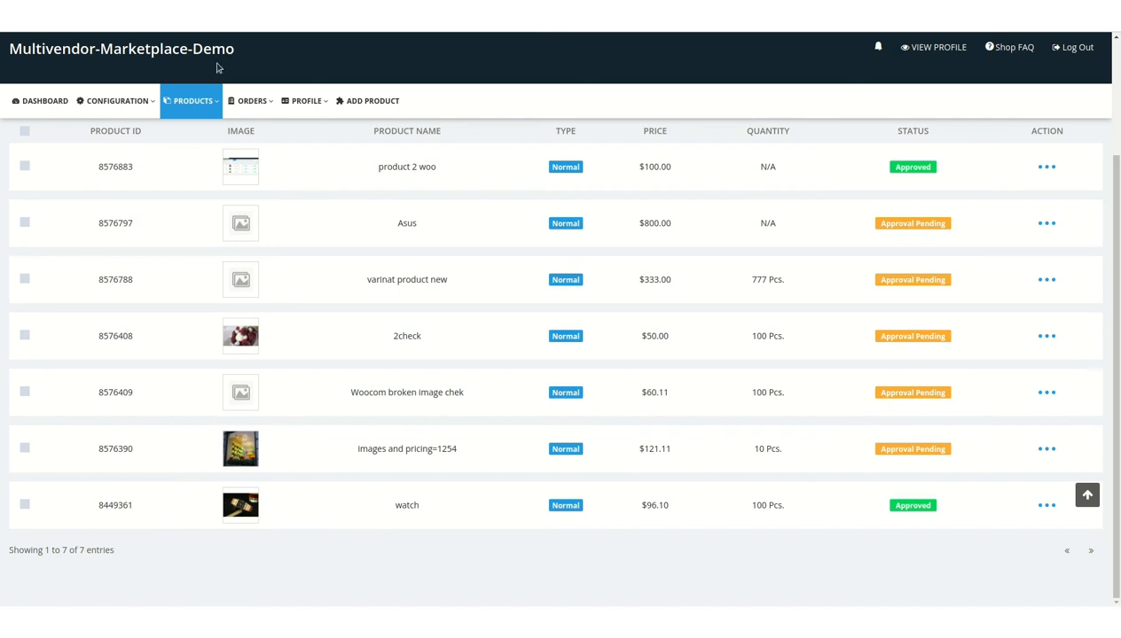
click(191, 100)
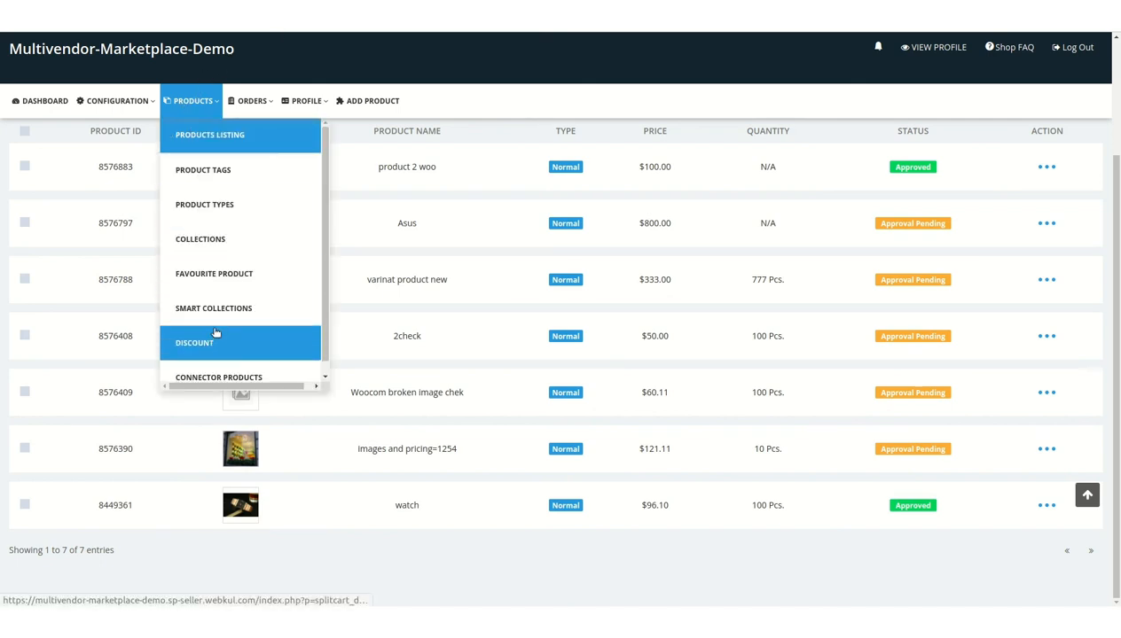
Step: Open the seller's connector price rule configuration, choose WooCommerce Connector as the feature app, and enable the price rule status
click(116, 101)
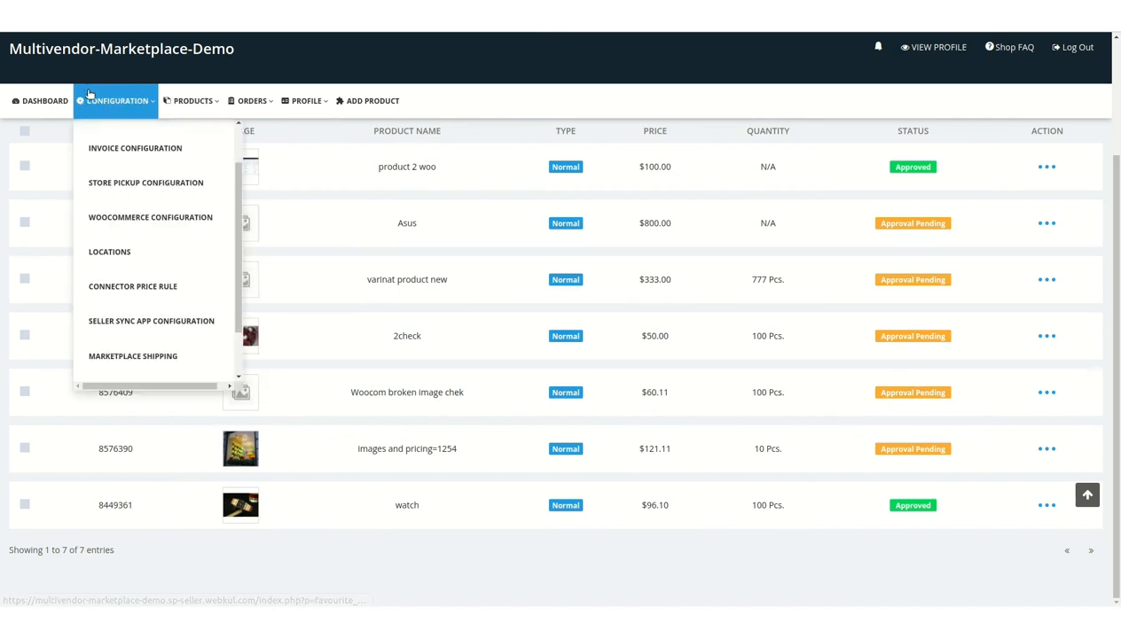
click(149, 299)
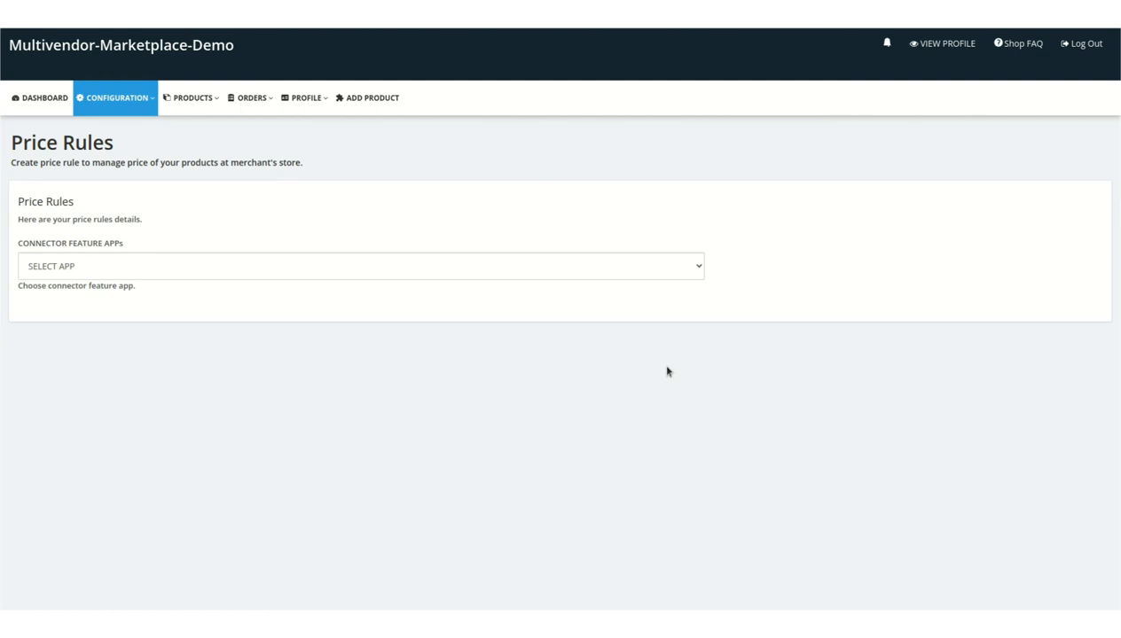
click(336, 277)
click(130, 298)
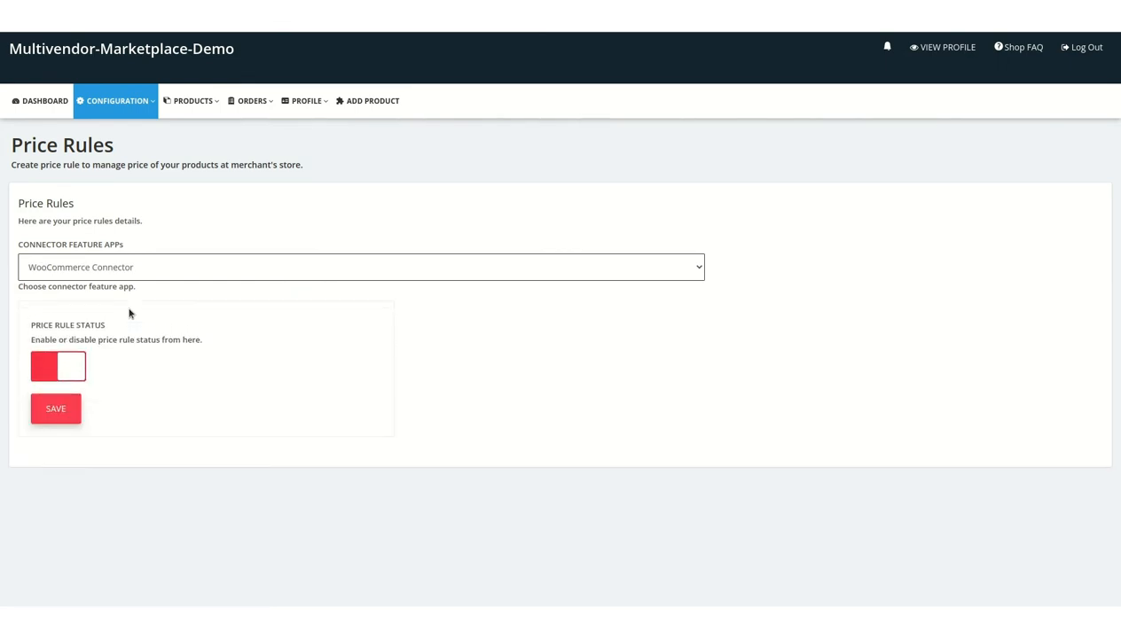
click(74, 372)
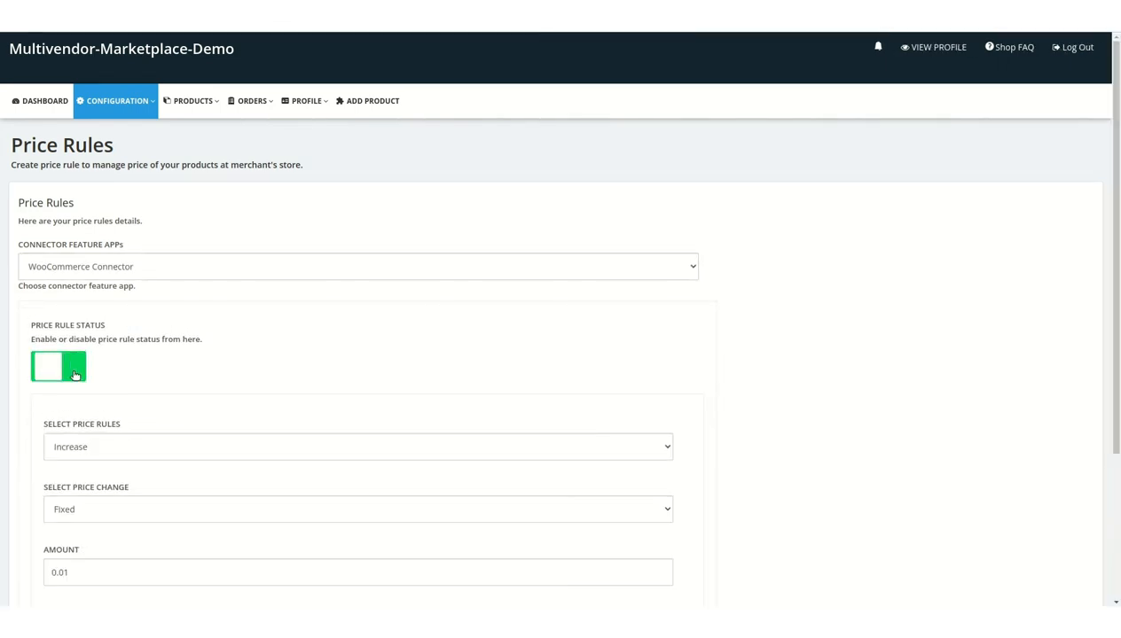
Step: Set the amount of the WooCommerce Connector price increase rule to 10
scroll(98, 381, down, 3)
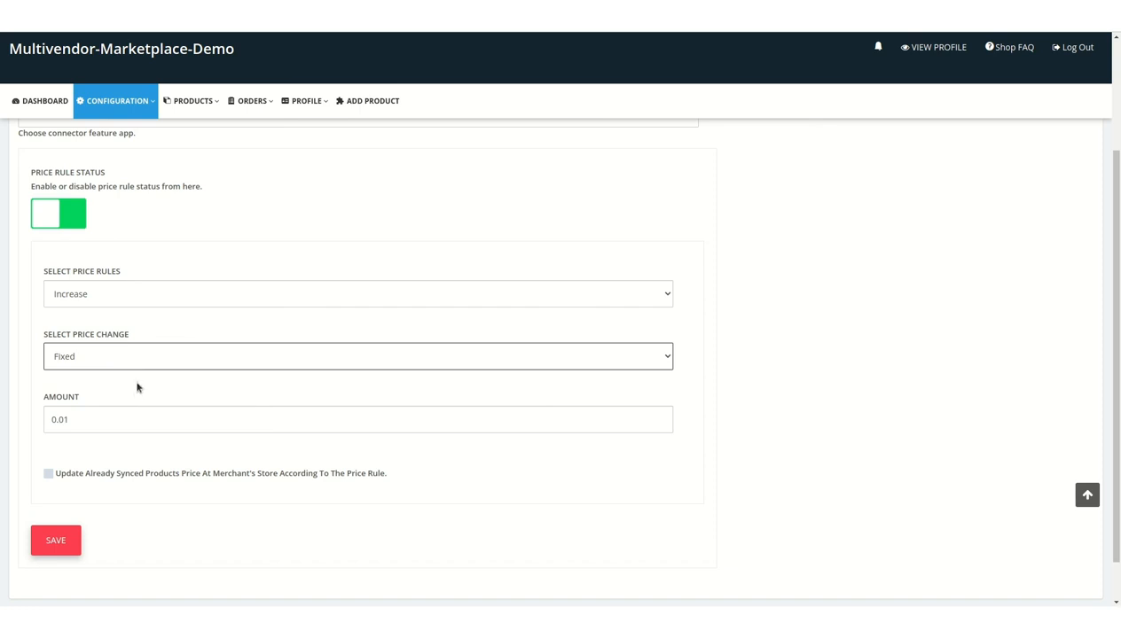
click(100, 419)
key(BackSpace)
key(BackSpace)
key(BackSpace)
key(BackSpace)
text(10)
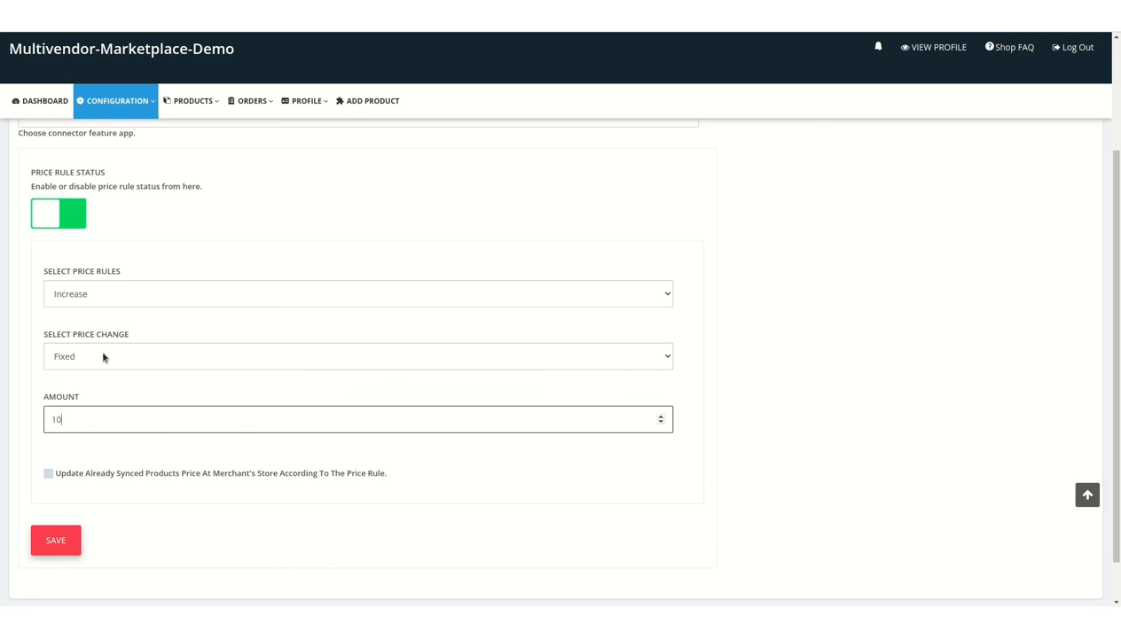
Step: Set the rule's price change to Percentage and have already synced products' prices at the merchant's store updated by the rule
click(113, 350)
click(102, 387)
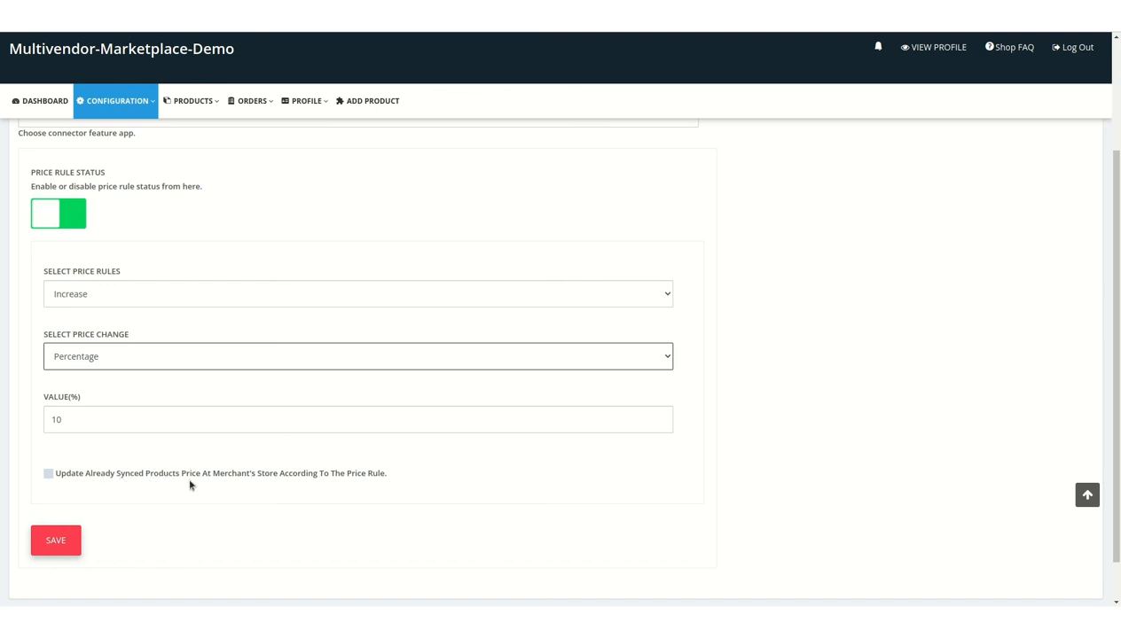
click(50, 478)
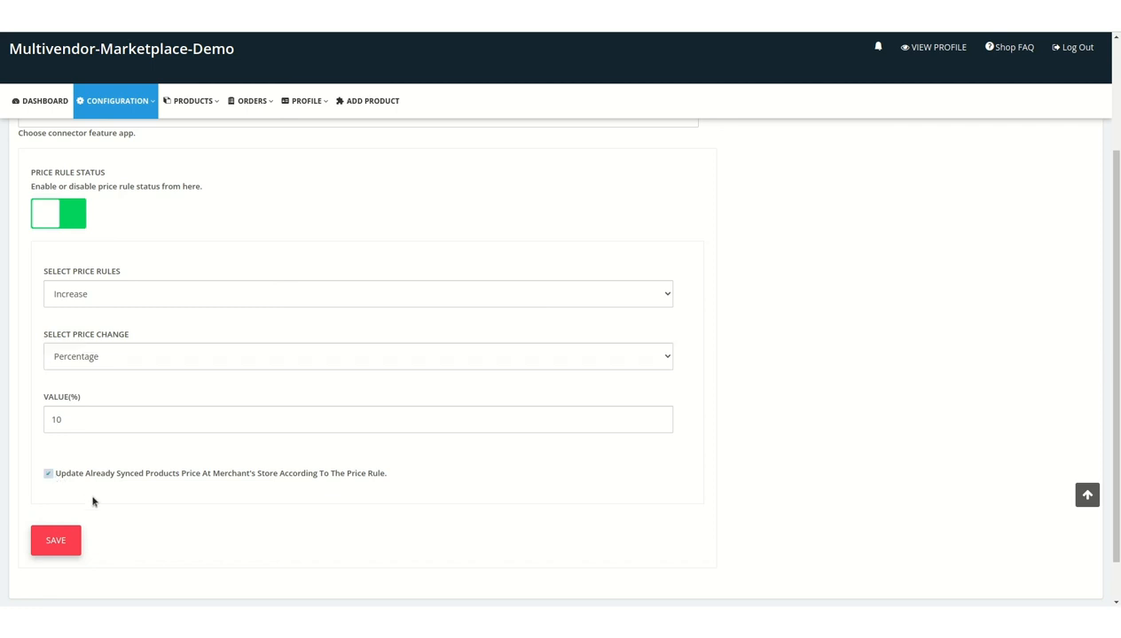